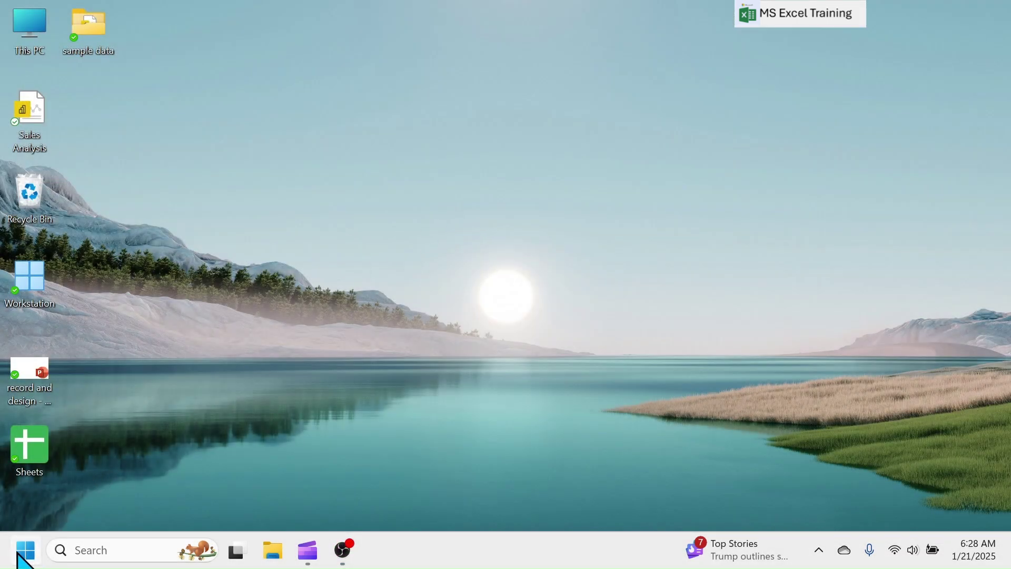
- Search Start for 'excel', pin it to Start, and confirm it appears among the pinned apps
left_click(24, 553)
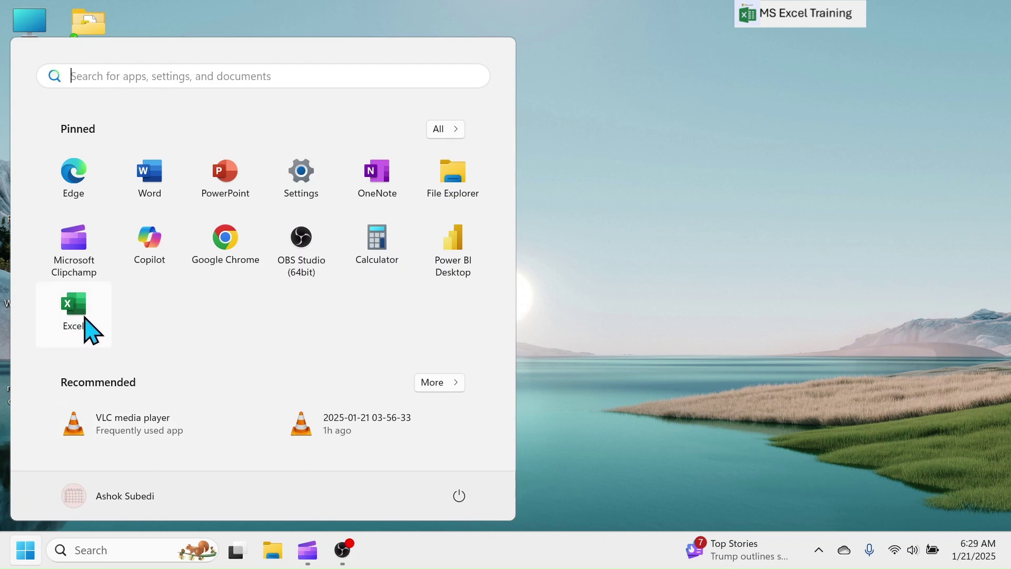
left_click(86, 316)
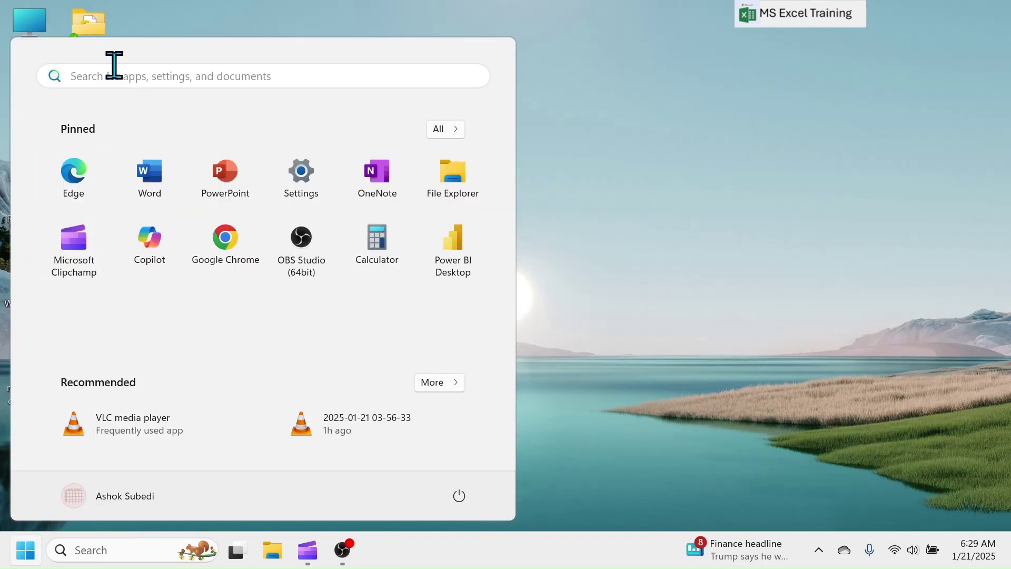
left_click(137, 74)
type("ex")
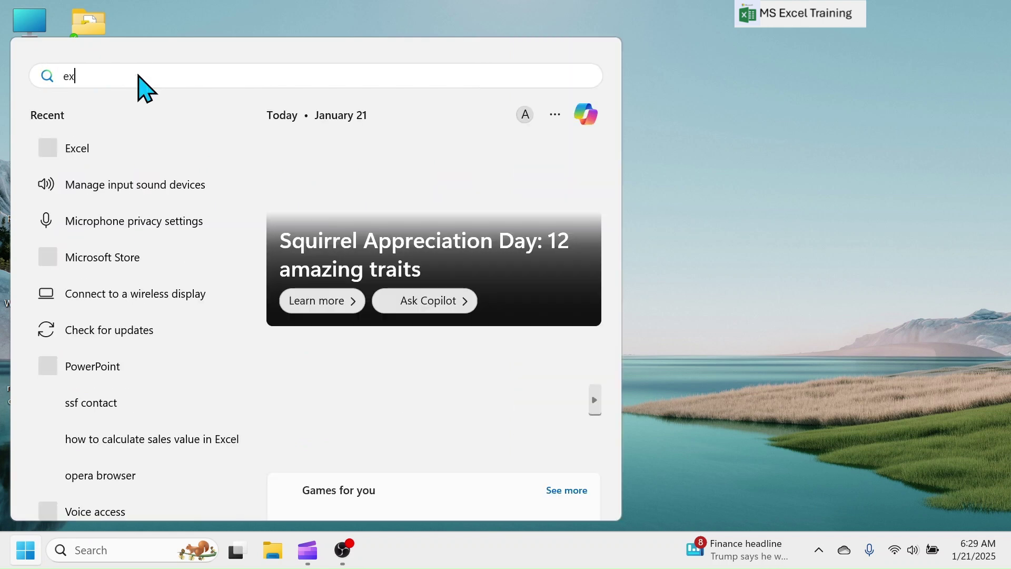
type("cel")
right_click(83, 195)
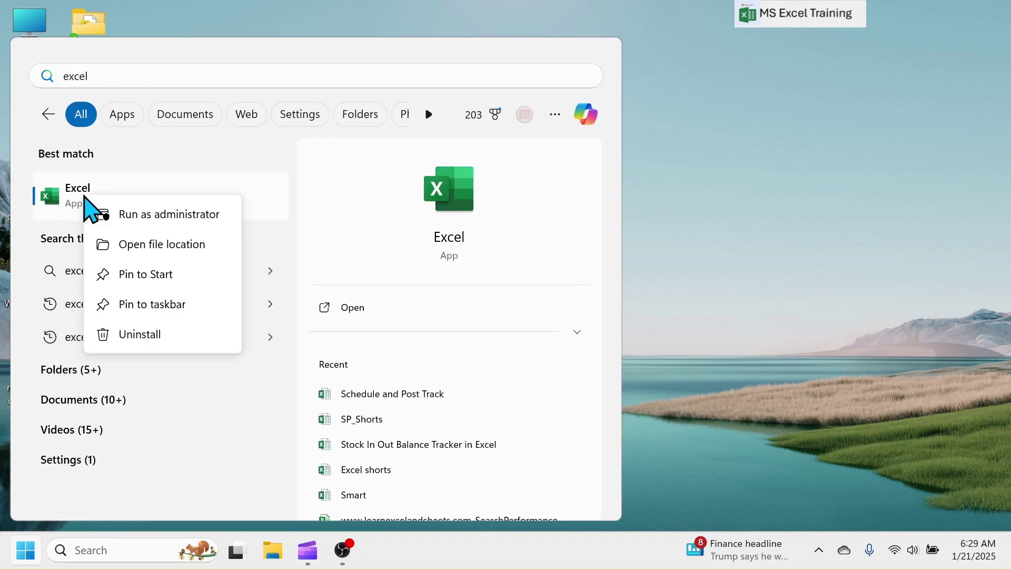
left_click(138, 276)
left_click(689, 207)
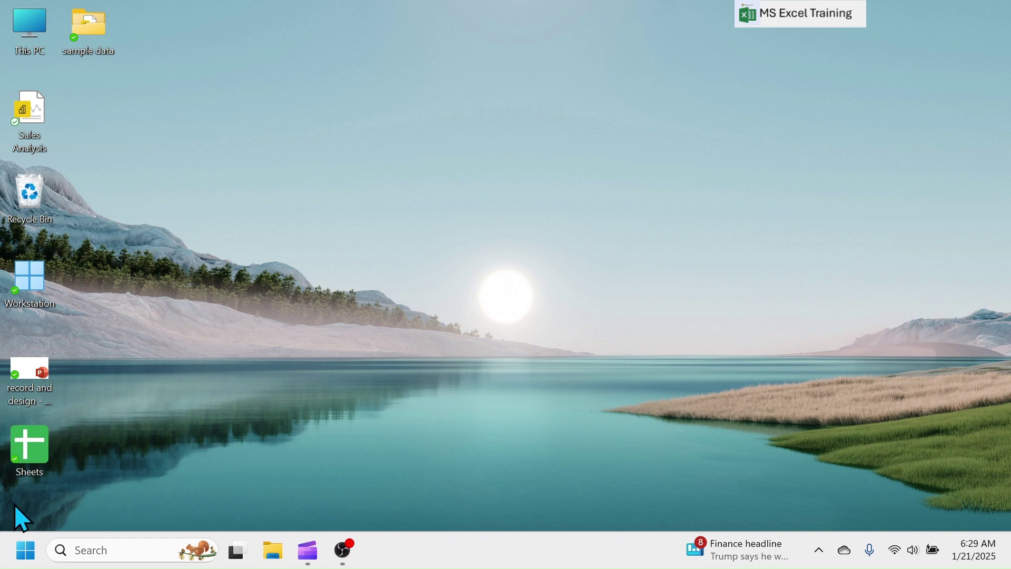
left_click(15, 555)
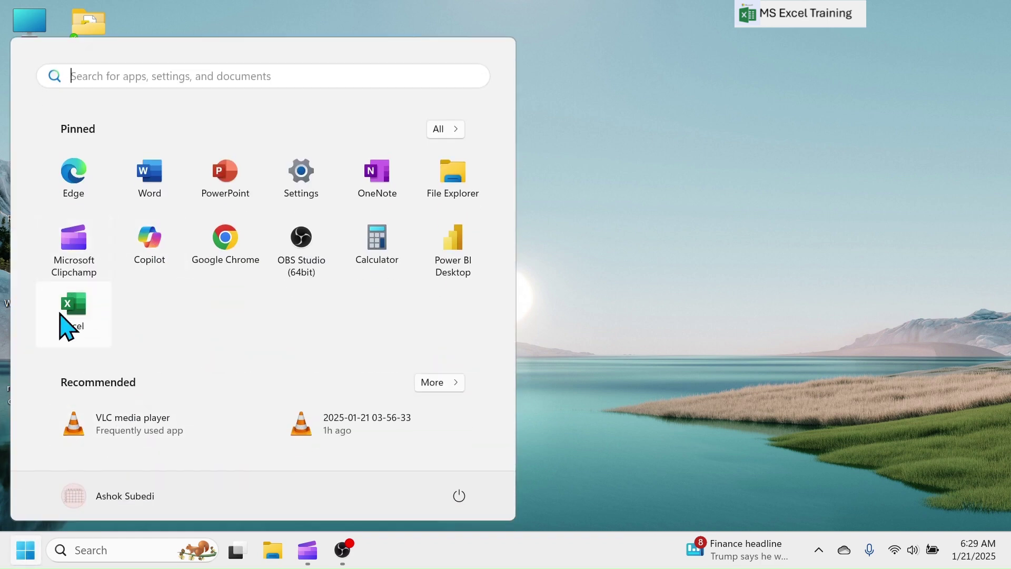
left_click(638, 184)
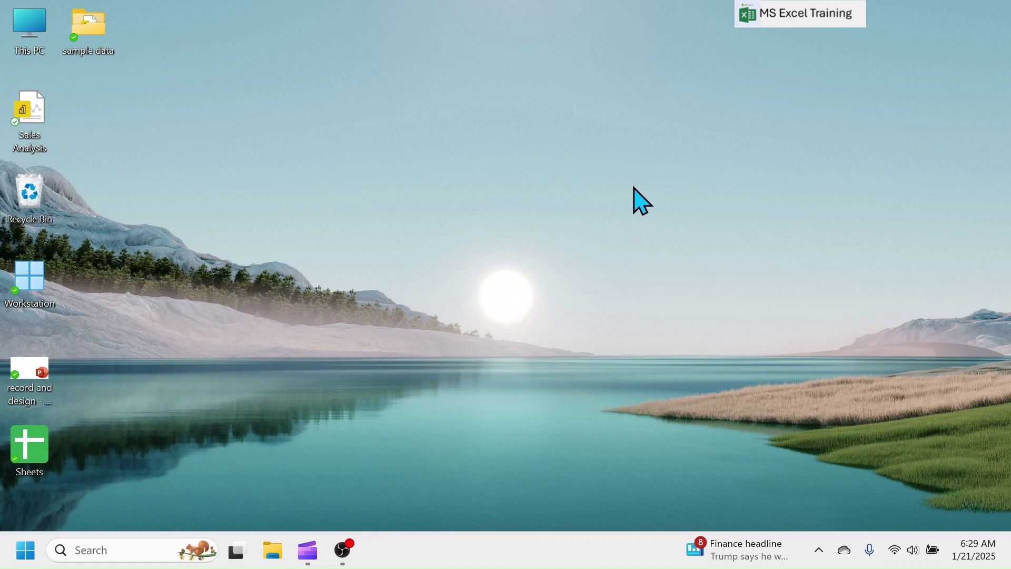
- Launch Excel by running 'excel' from the Run dialog, then close it
key("super+r")
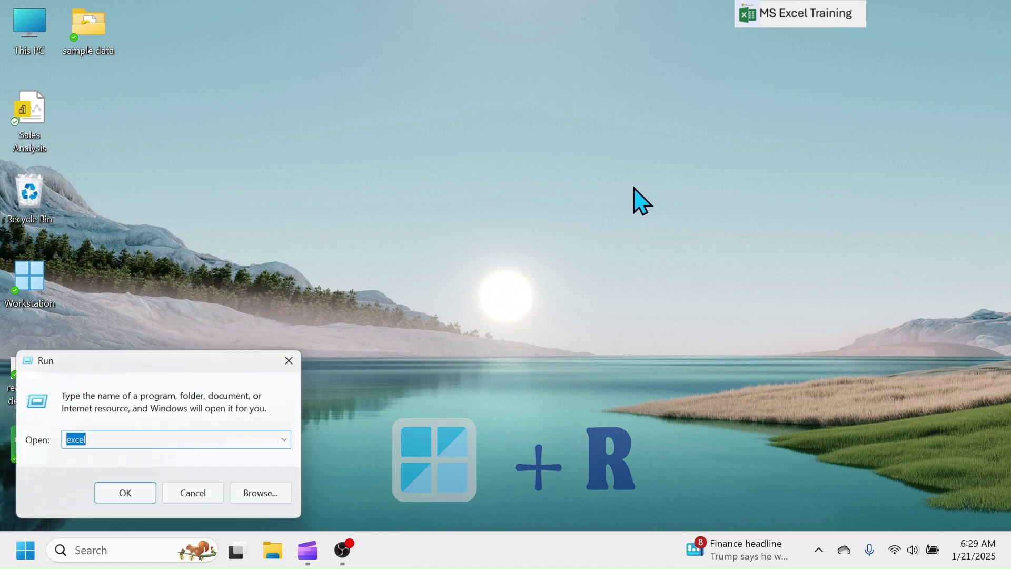
left_click_drag(183, 363, 552, 130)
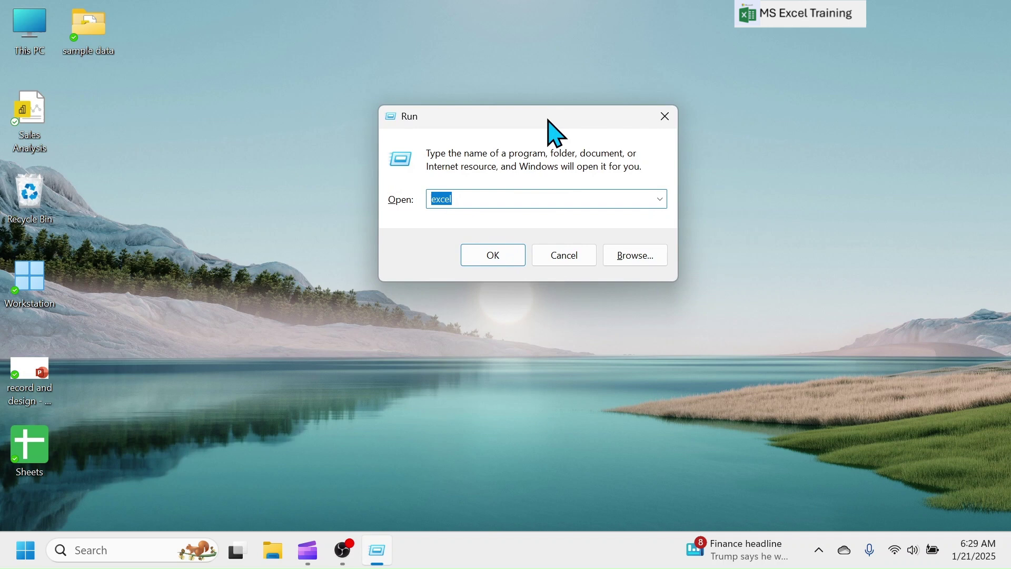
left_click(464, 199)
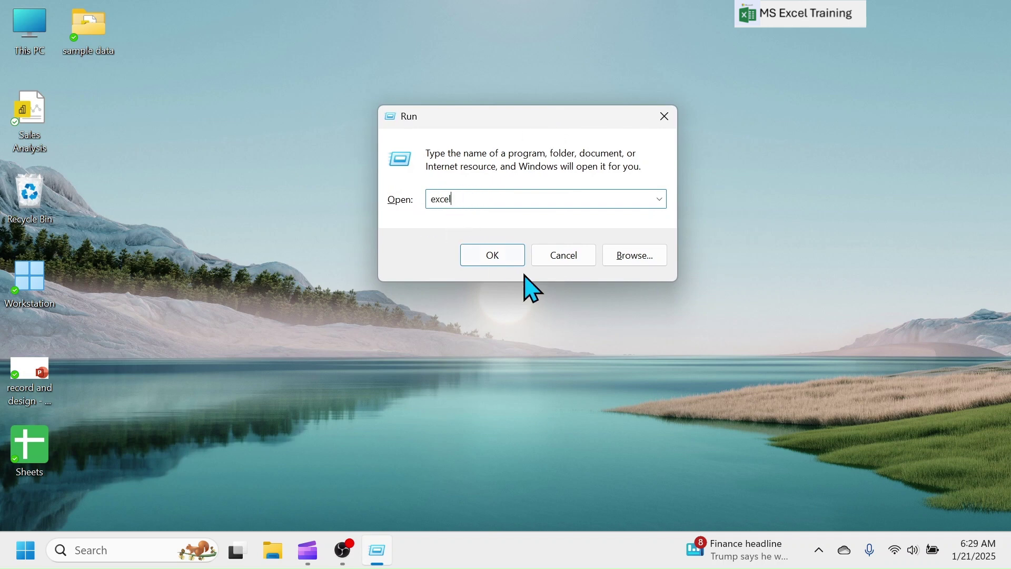
left_click(490, 260)
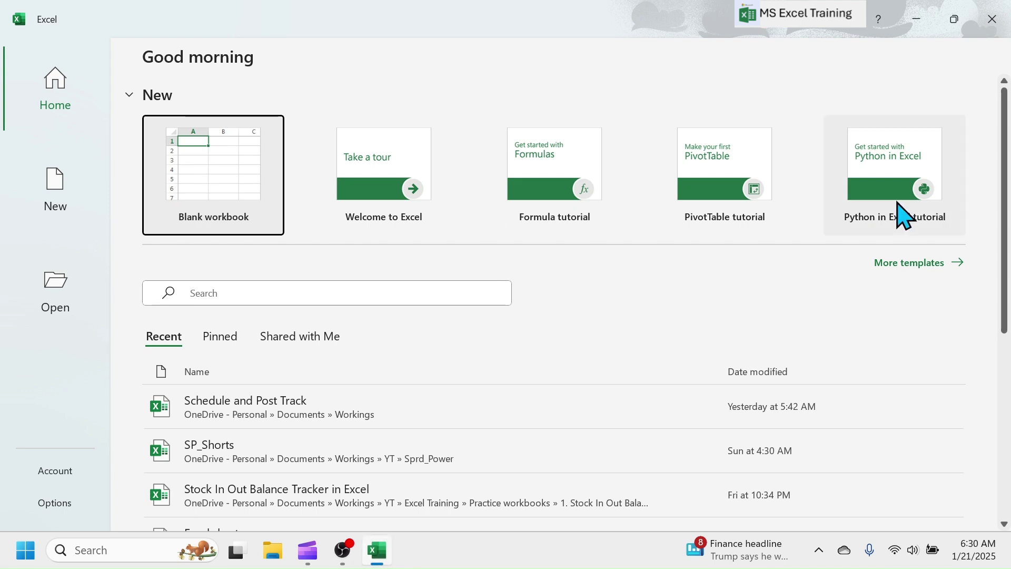
left_click(1003, 31)
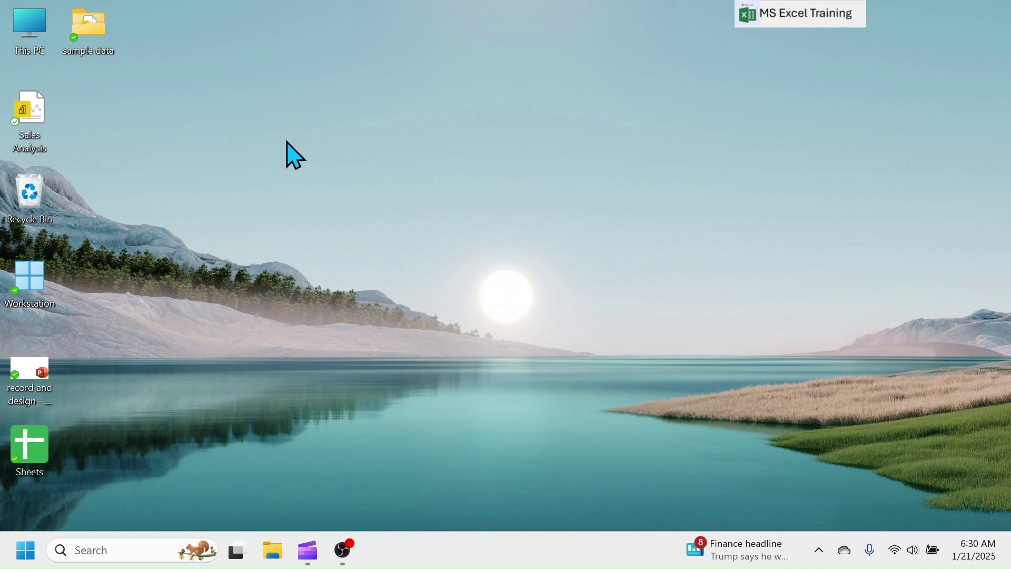
- Create a new Microsoft Excel Worksheet on the desktop named 'Test book', open it, then close Excel
right_click(306, 117)
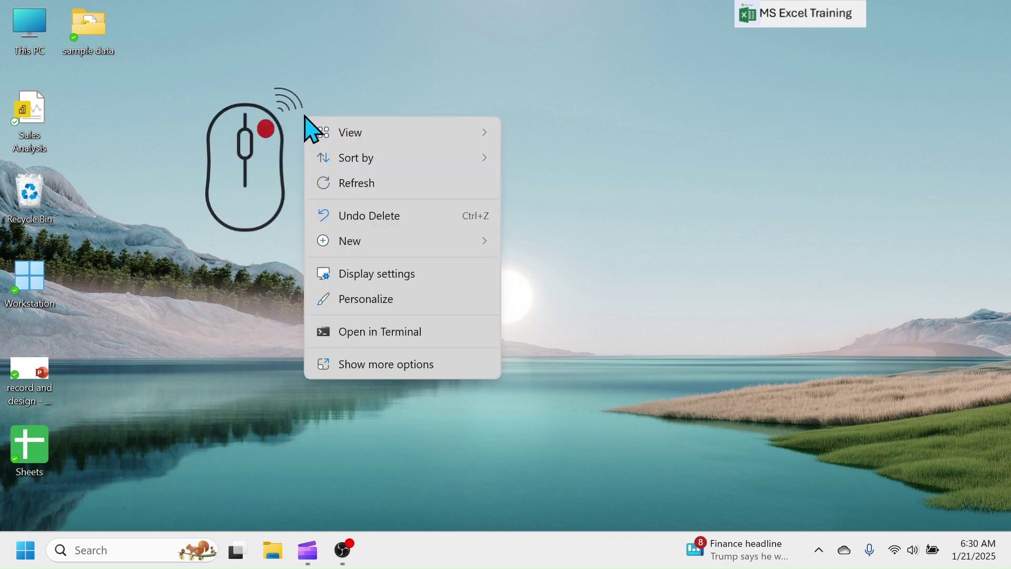
mouse_move(345, 241)
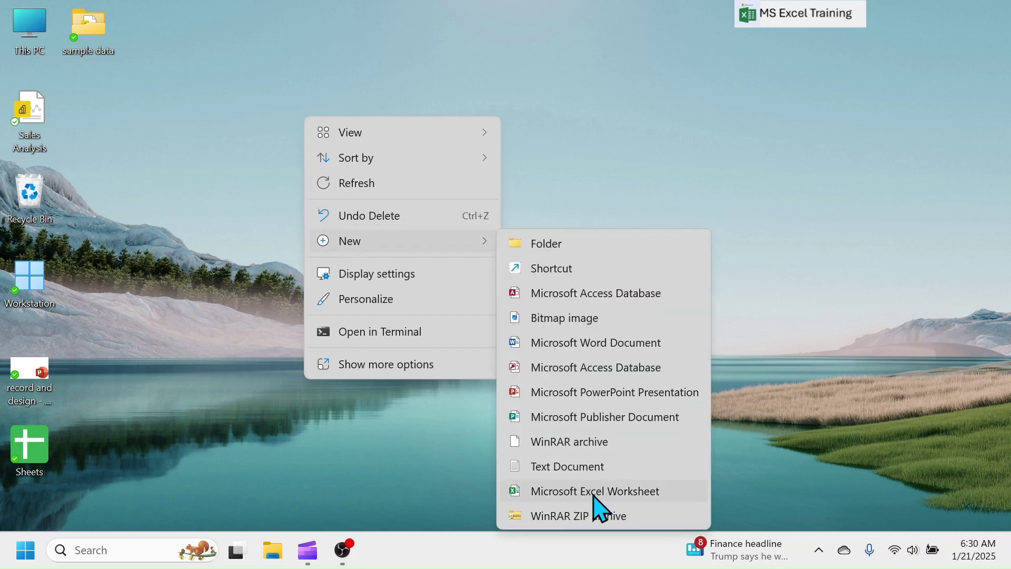
left_click(594, 494)
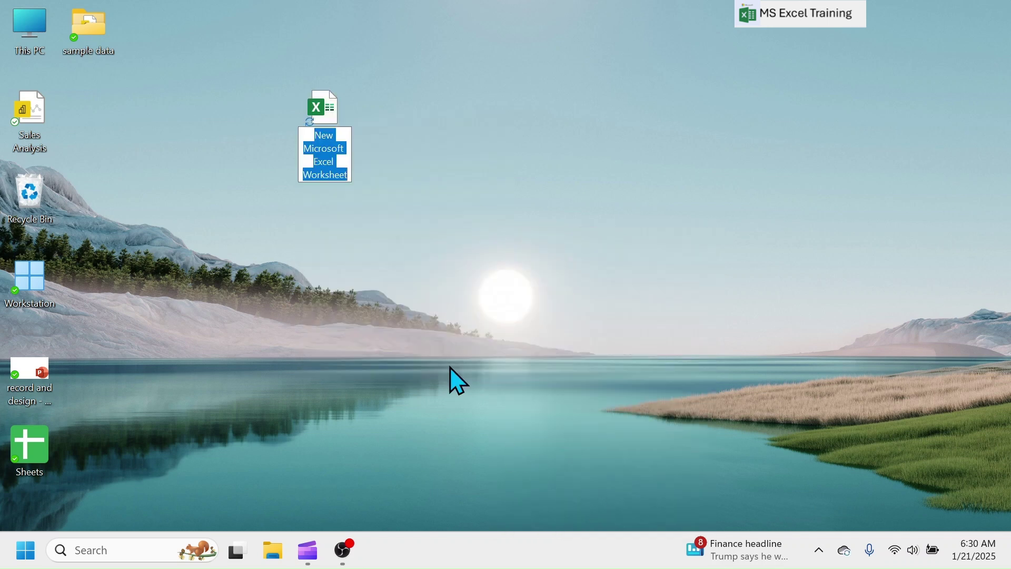
type("Test book")
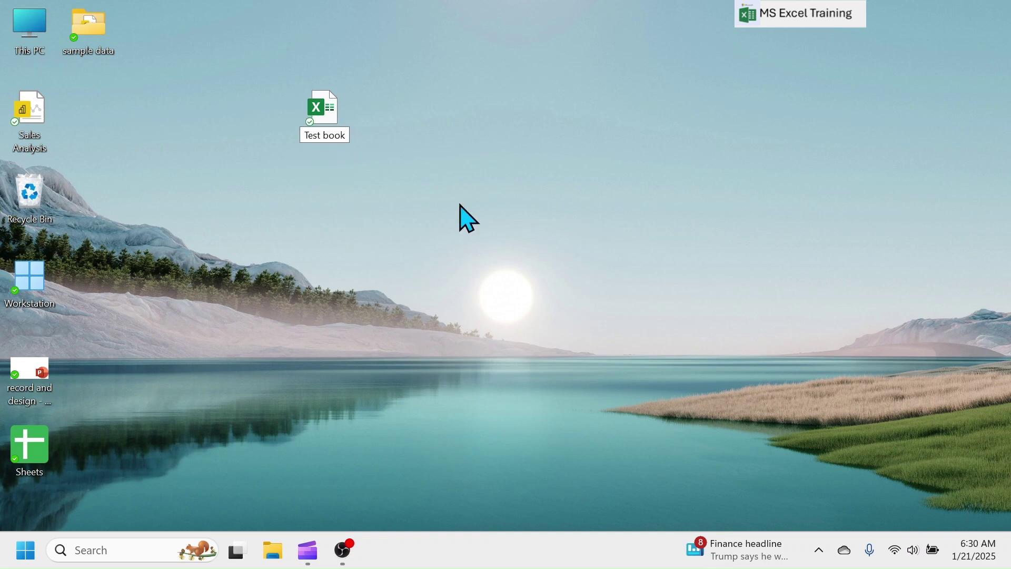
key("Return")
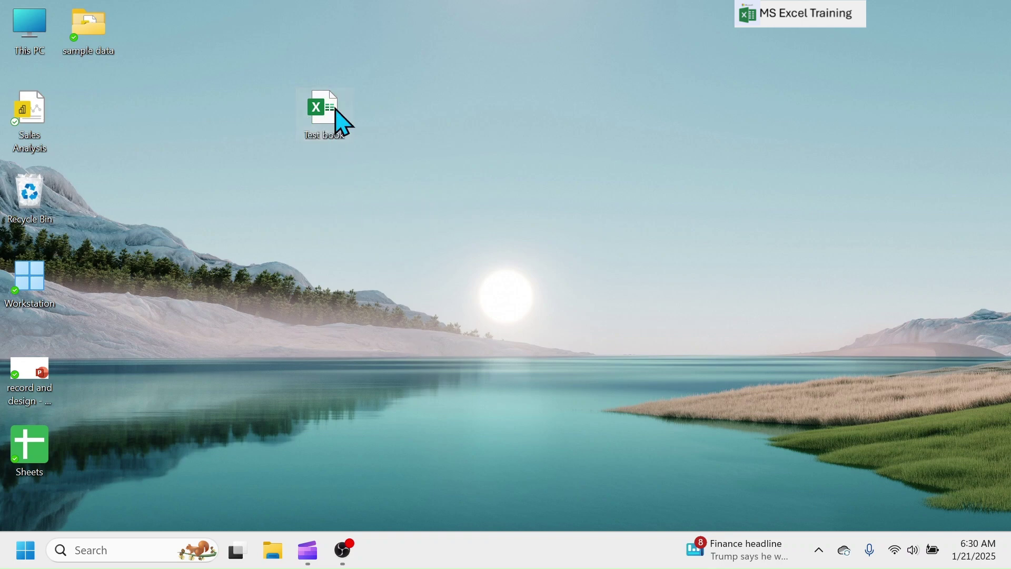
double_click(339, 125)
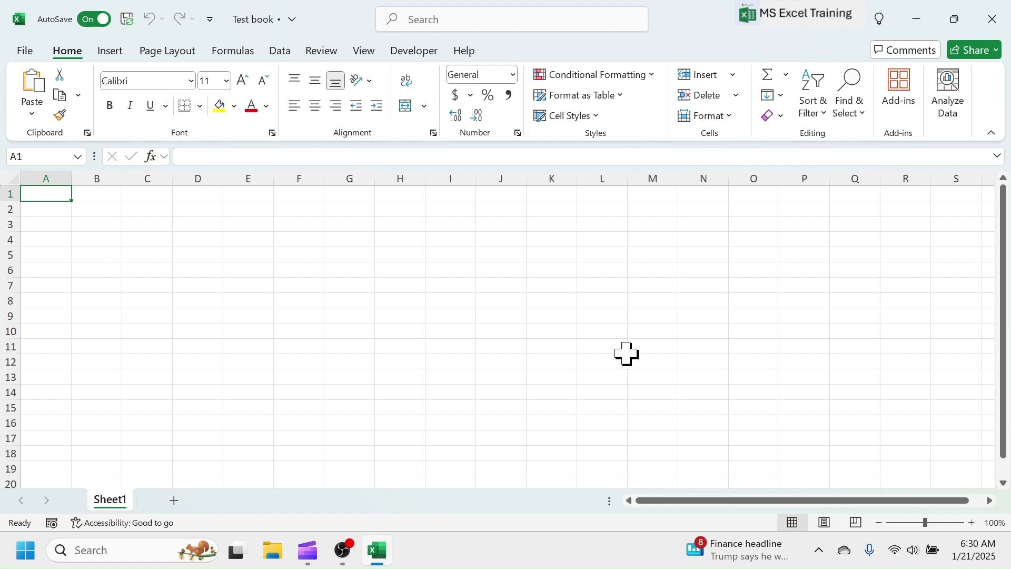
left_click(992, 20)
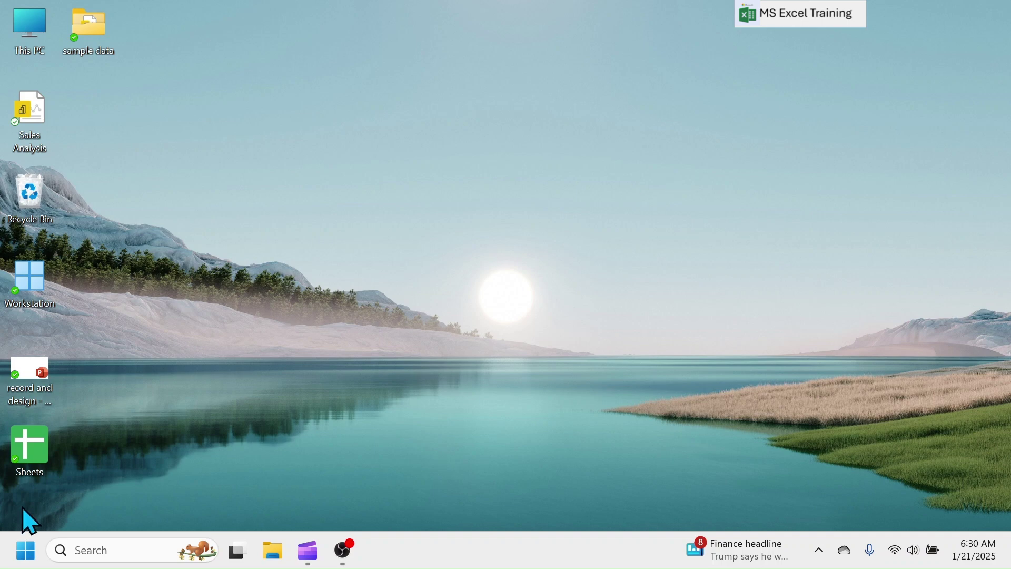
- Launch Excel from the pinned Start tile, choose Blank workbook, and try the AutoSave toggle
left_click(26, 550)
left_click(72, 299)
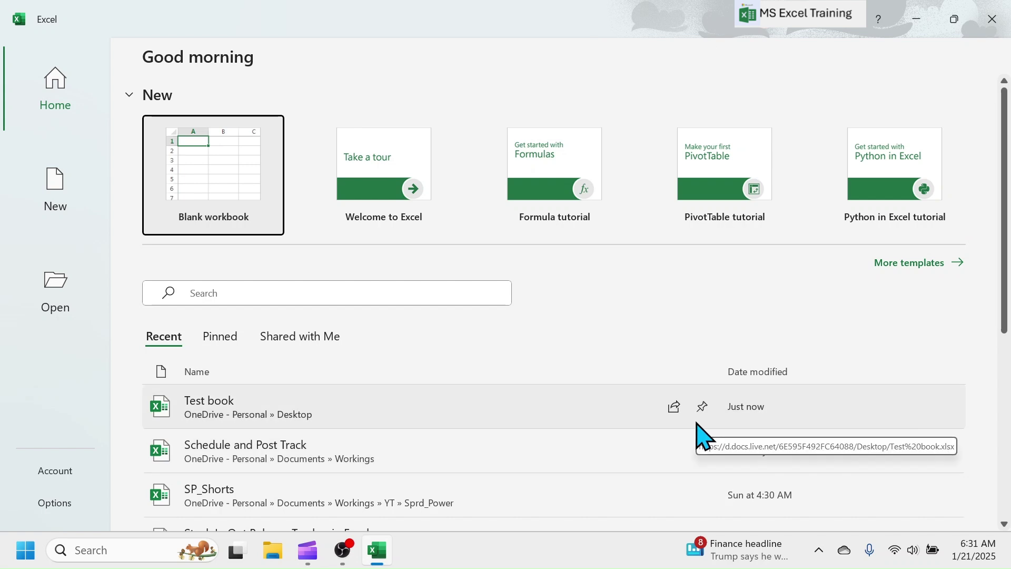
left_click(240, 180)
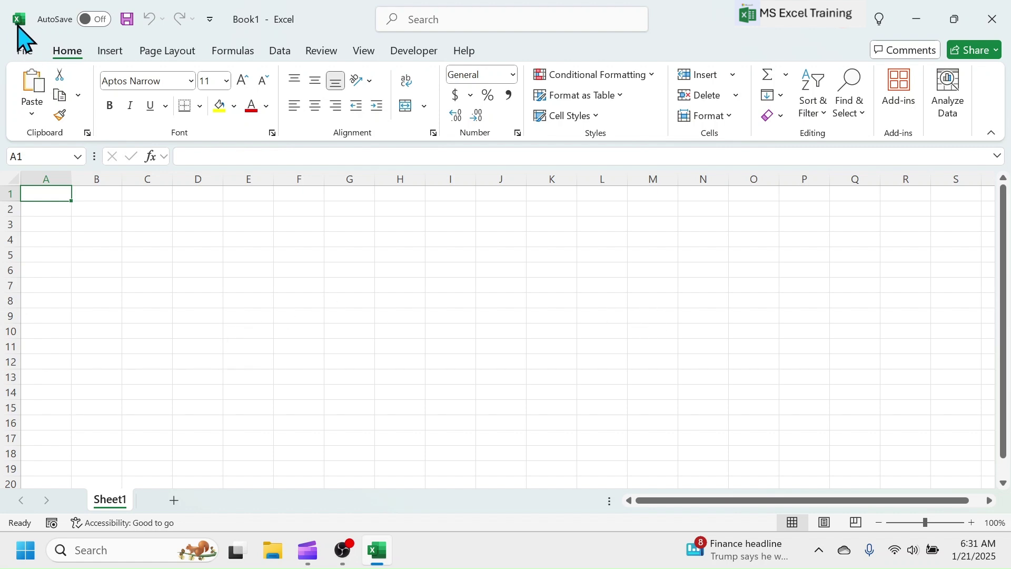
left_click(101, 21)
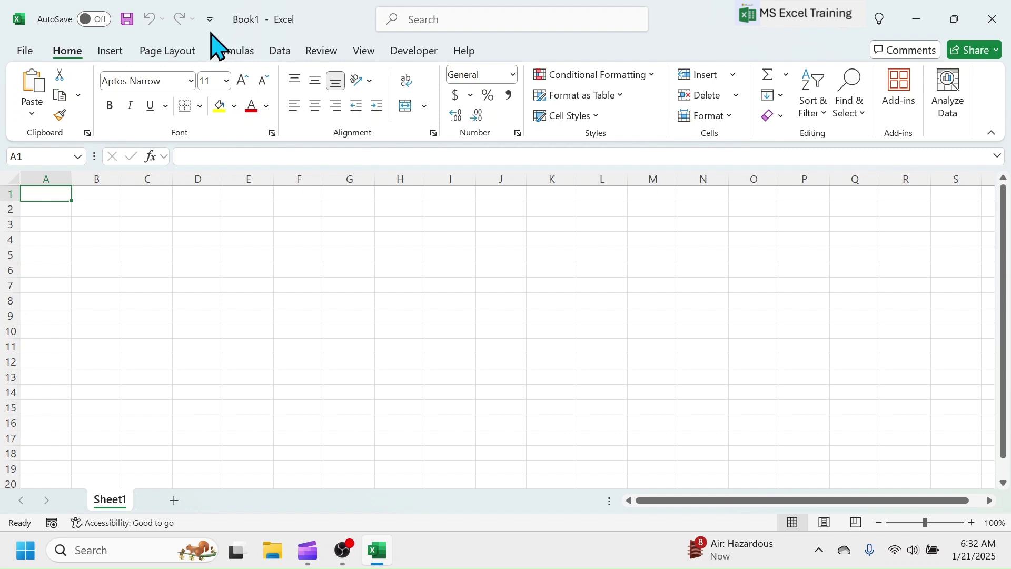
left_click(210, 20)
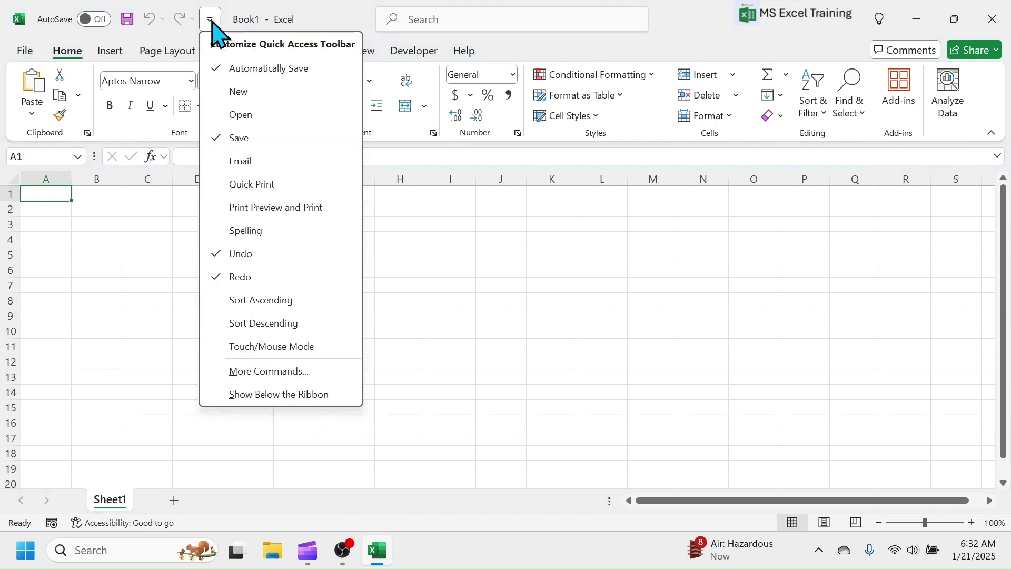
left_click(258, 185)
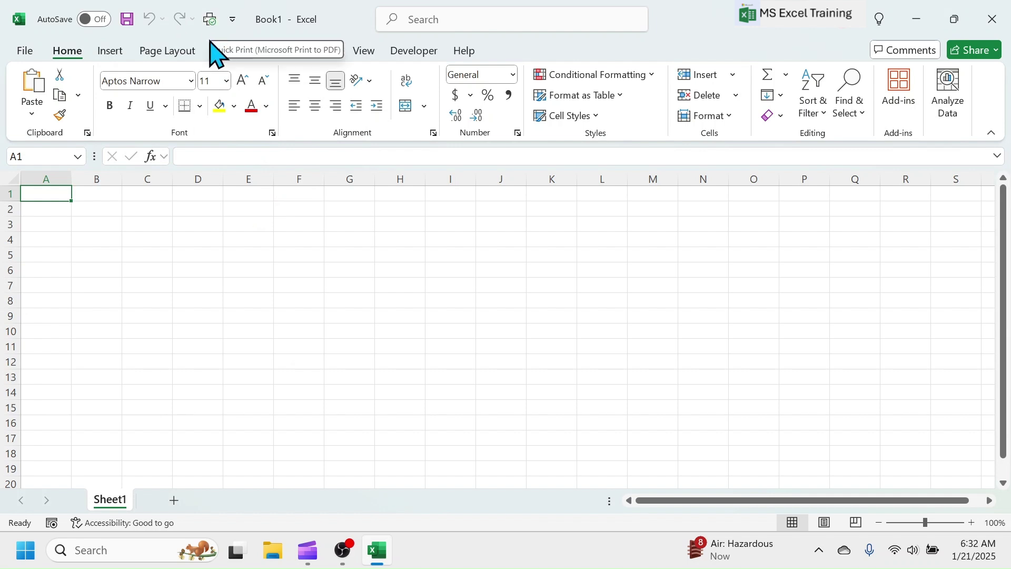
left_click(232, 19)
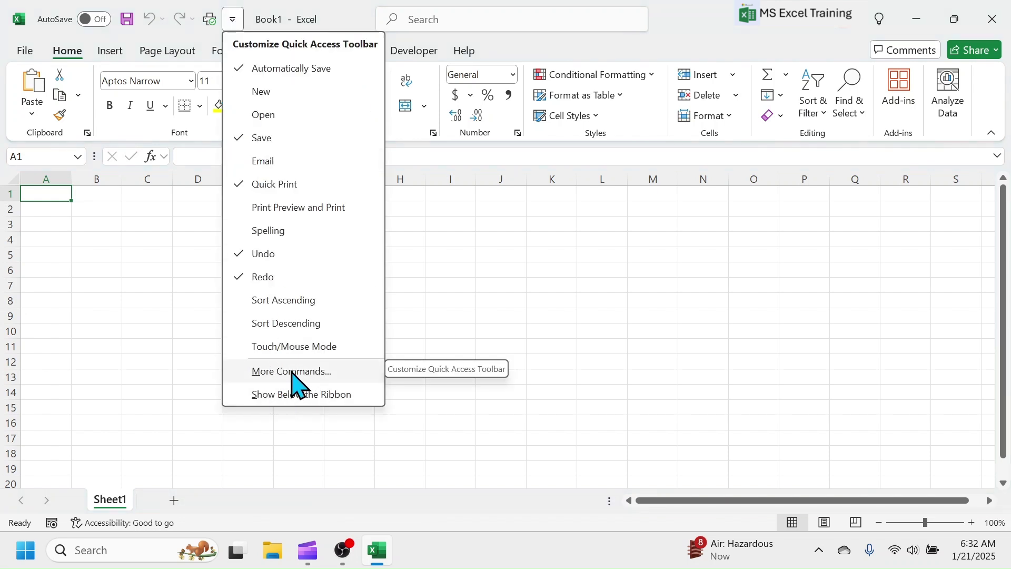
left_click(266, 184)
left_click(210, 19)
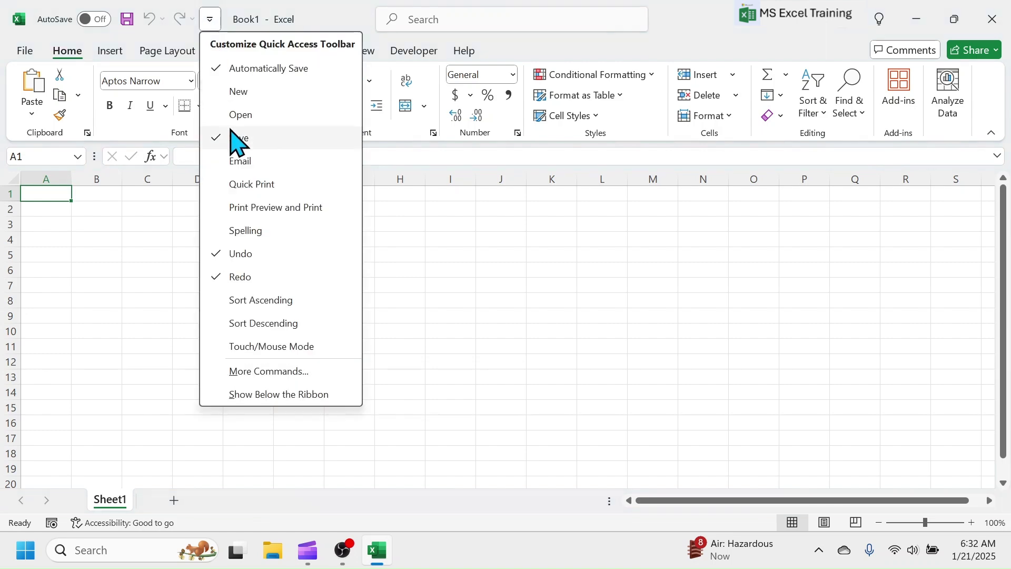
left_click(251, 371)
left_click(630, 195)
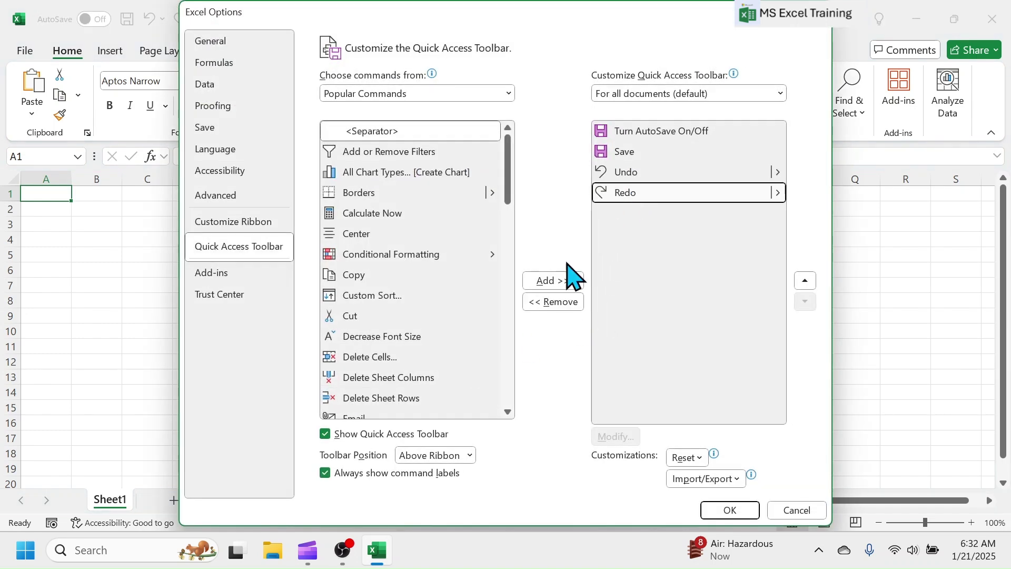
left_click(798, 512)
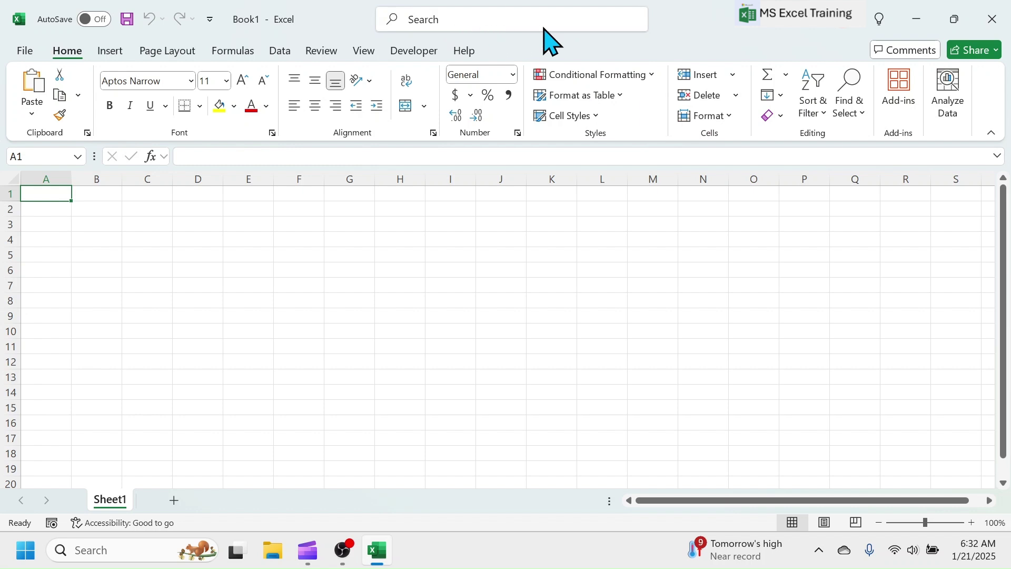
left_click(427, 20)
type("name")
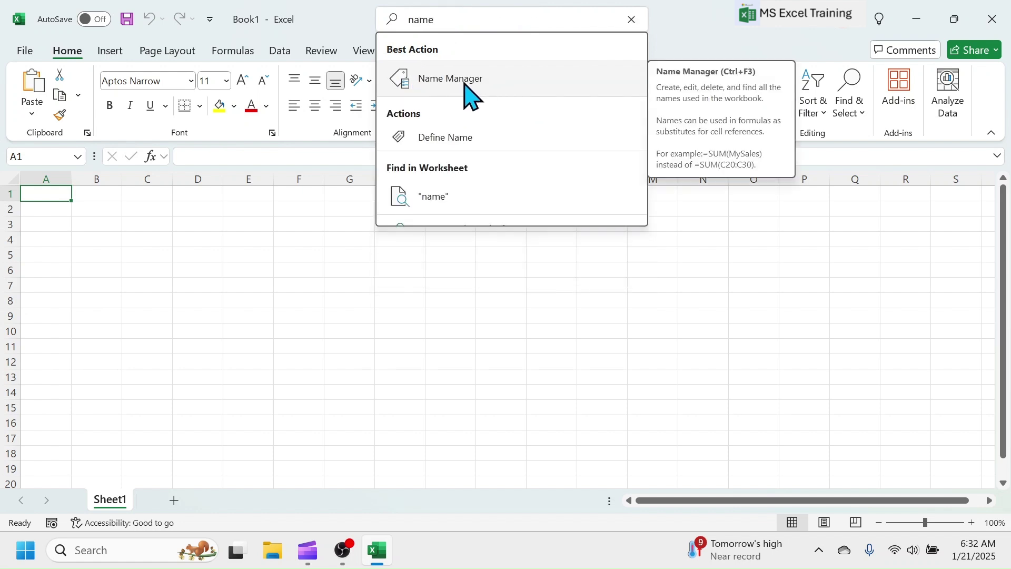
left_click(733, 12)
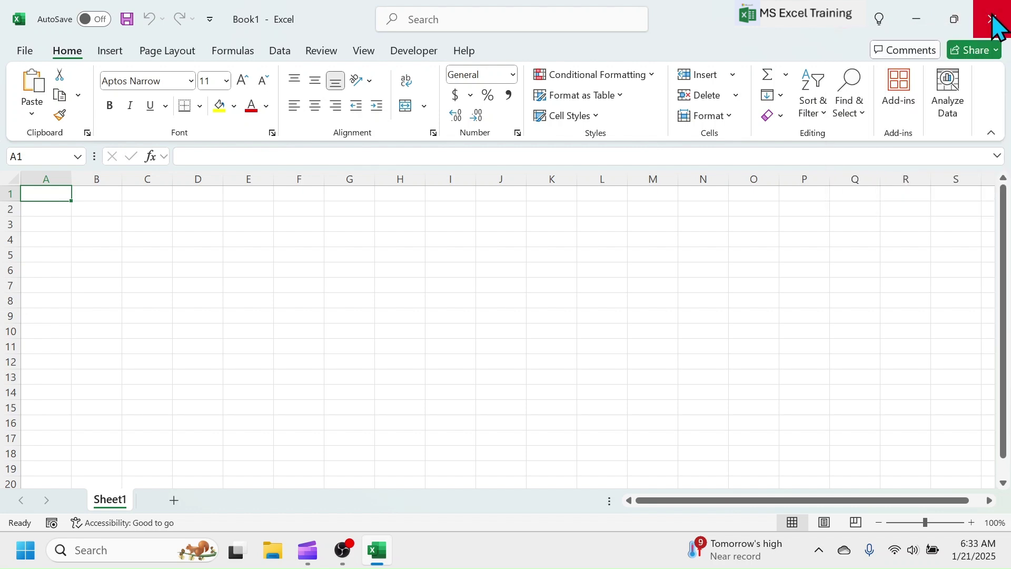
left_click(923, 22)
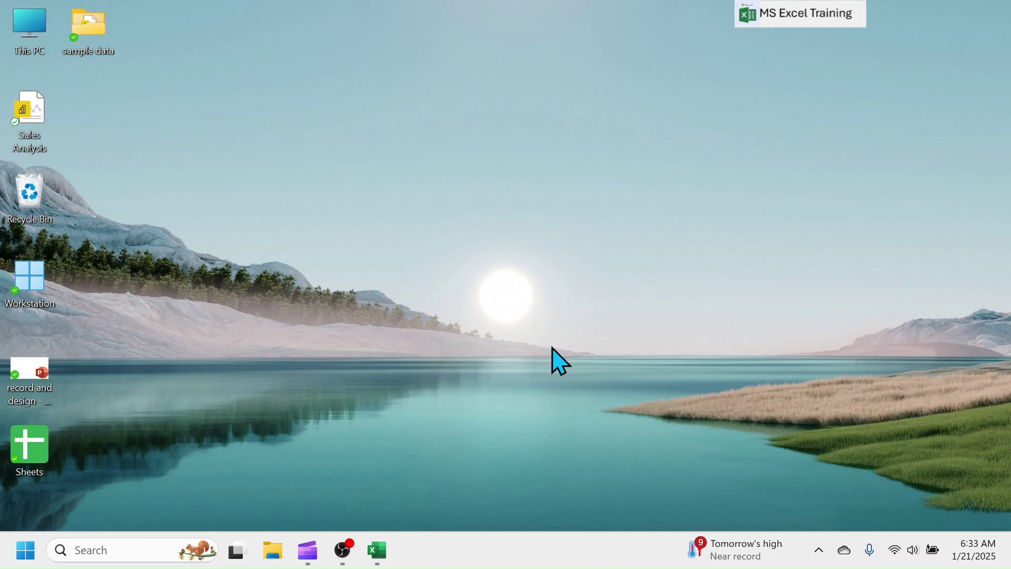
mouse_move(374, 554)
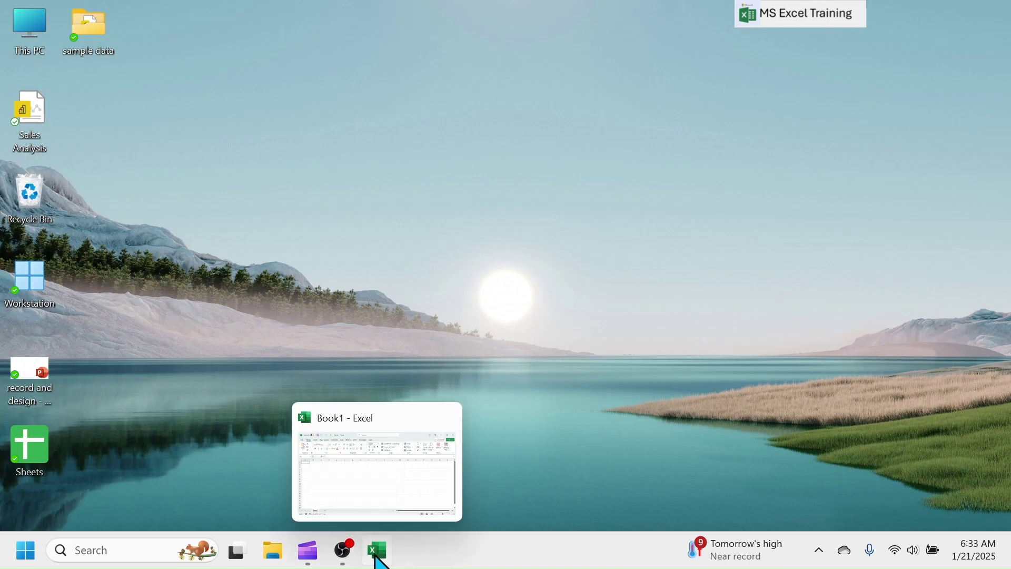
left_click(377, 555)
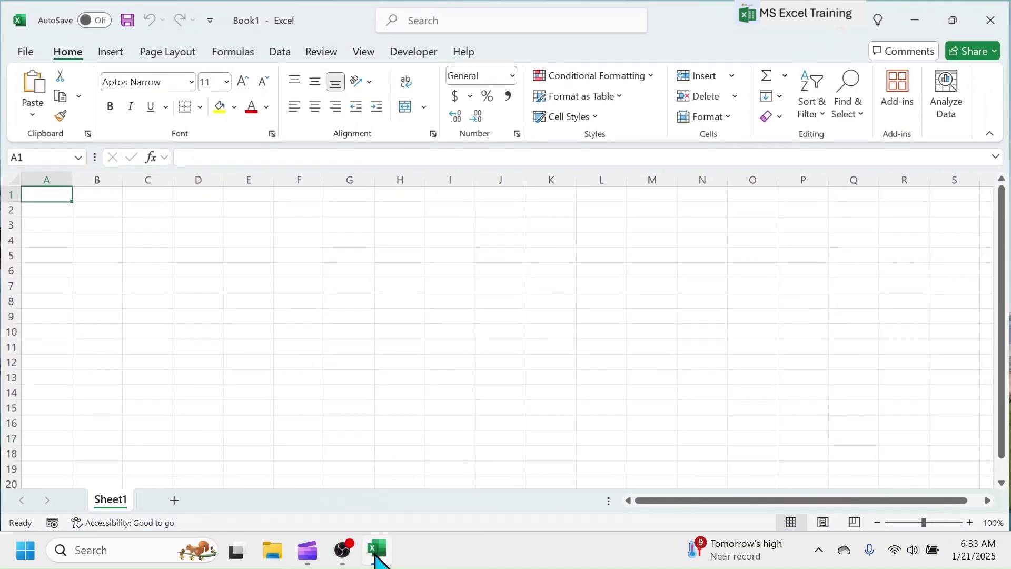
left_click(957, 21)
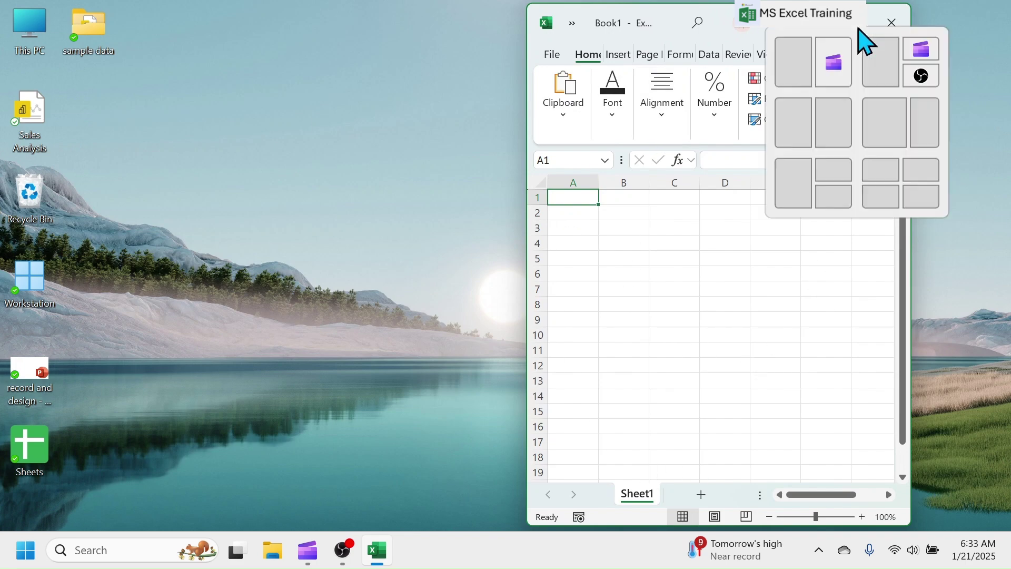
left_click(860, 27)
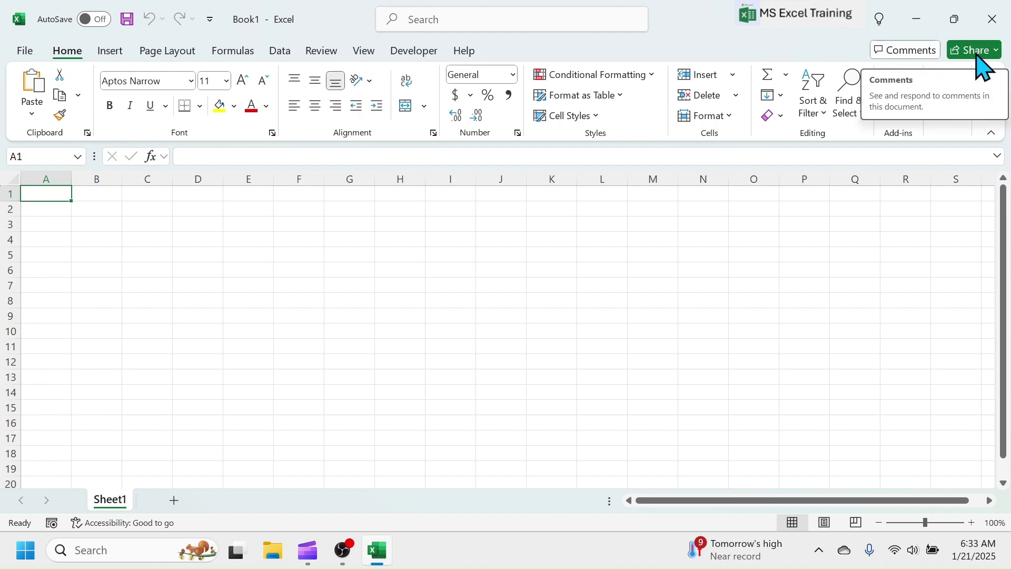
left_click(997, 53)
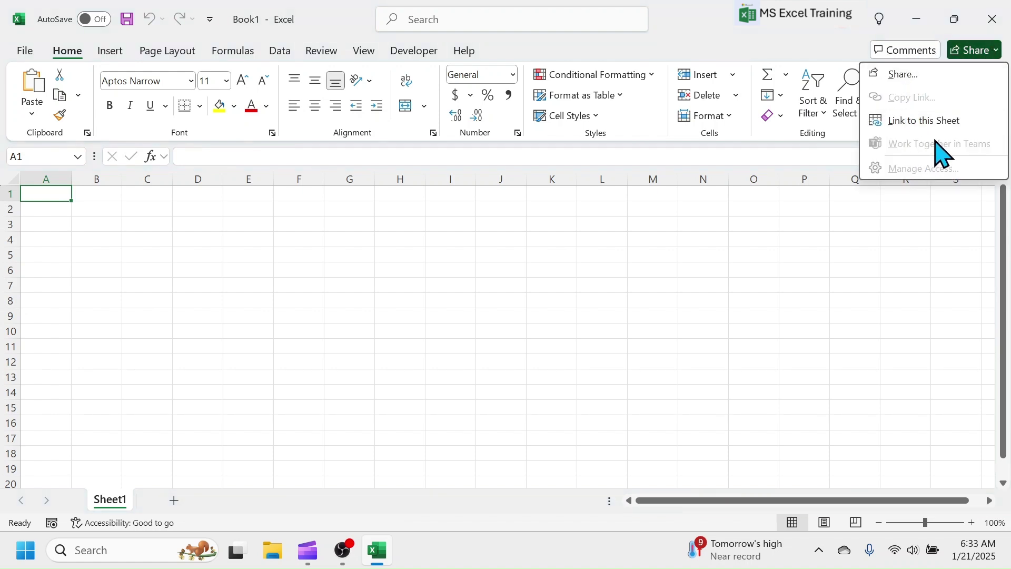
left_click(765, 49)
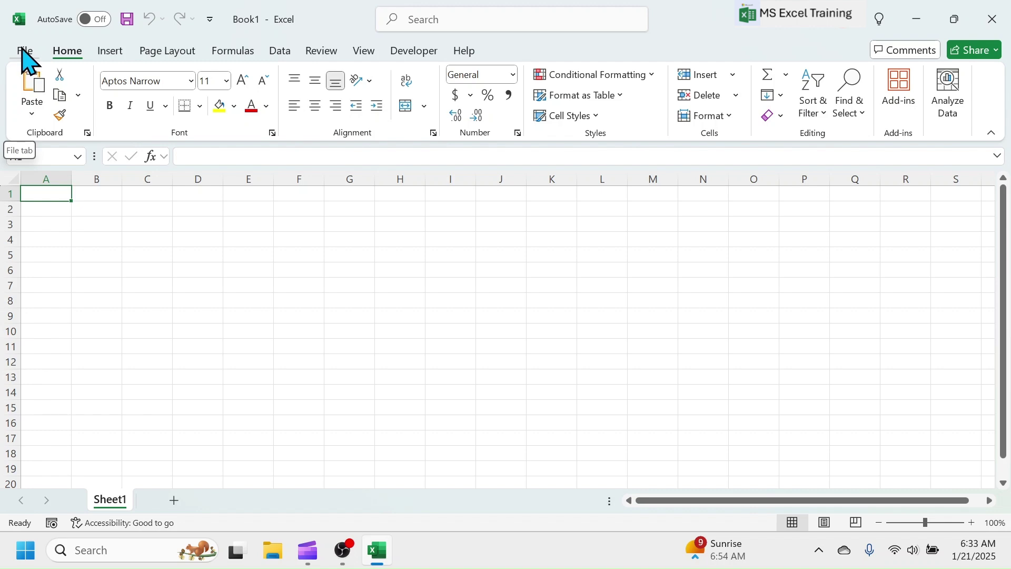
left_click(112, 51)
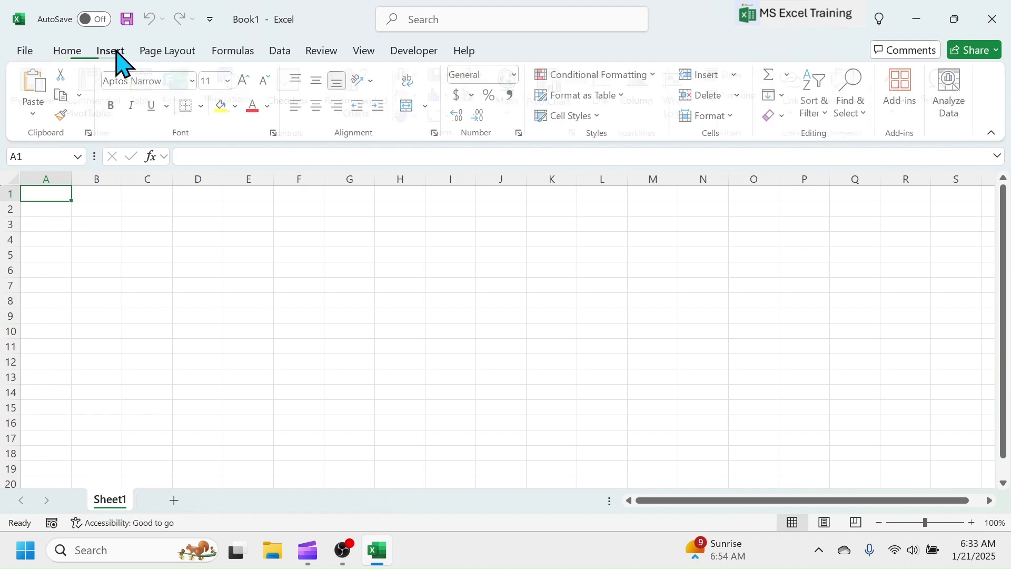
left_click(142, 52)
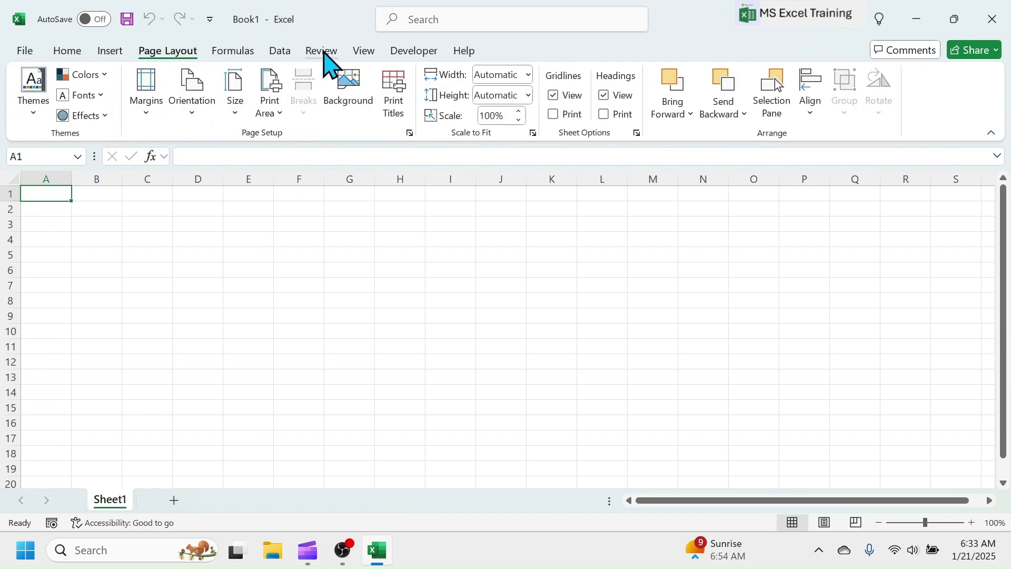
left_click(60, 54)
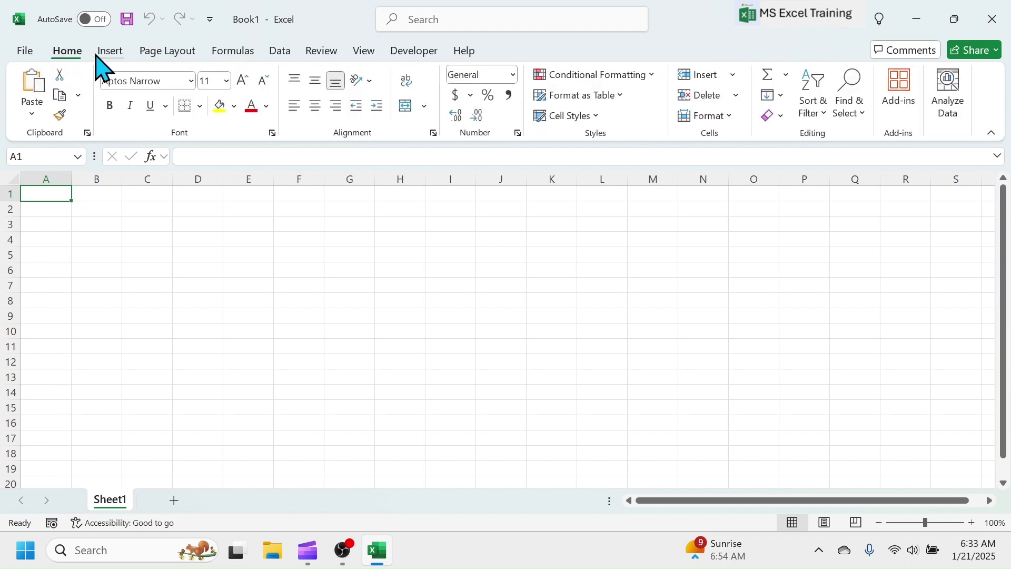
left_click(105, 53)
left_click(168, 52)
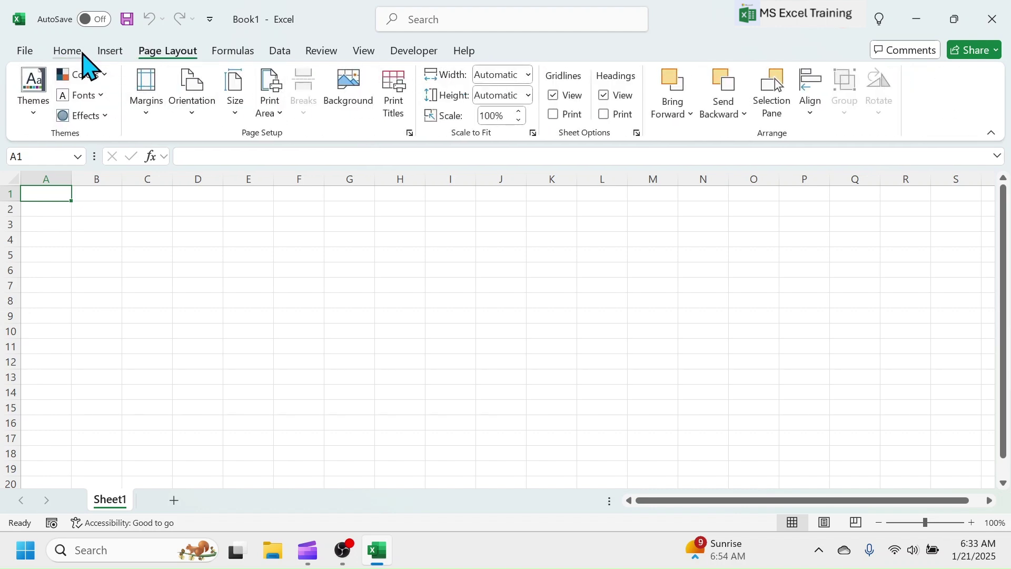
left_click(71, 52)
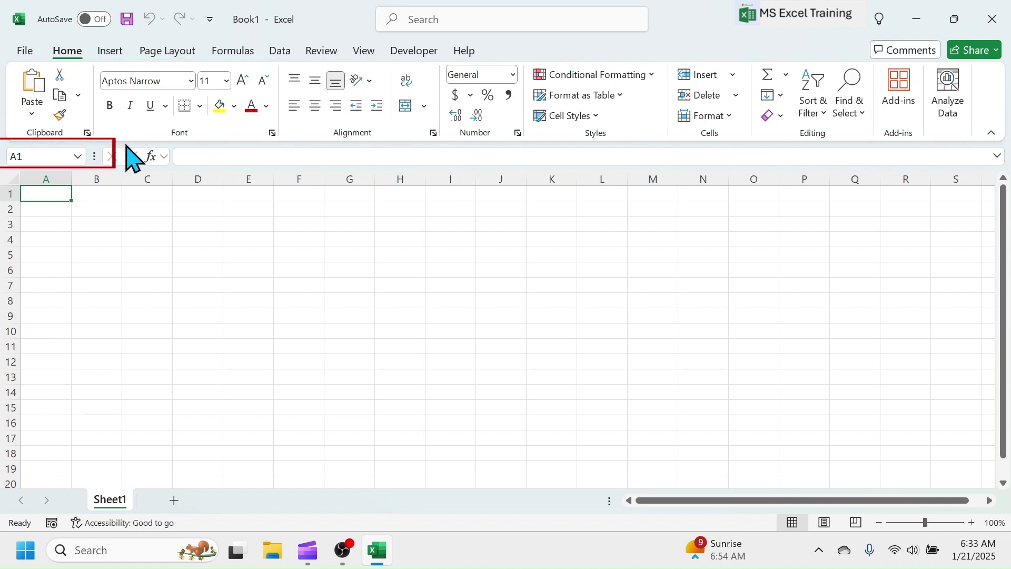
- Look at A1 in the Name Box and formula bar, then select cell C4 to return Excel to Ready
left_click(13, 156)
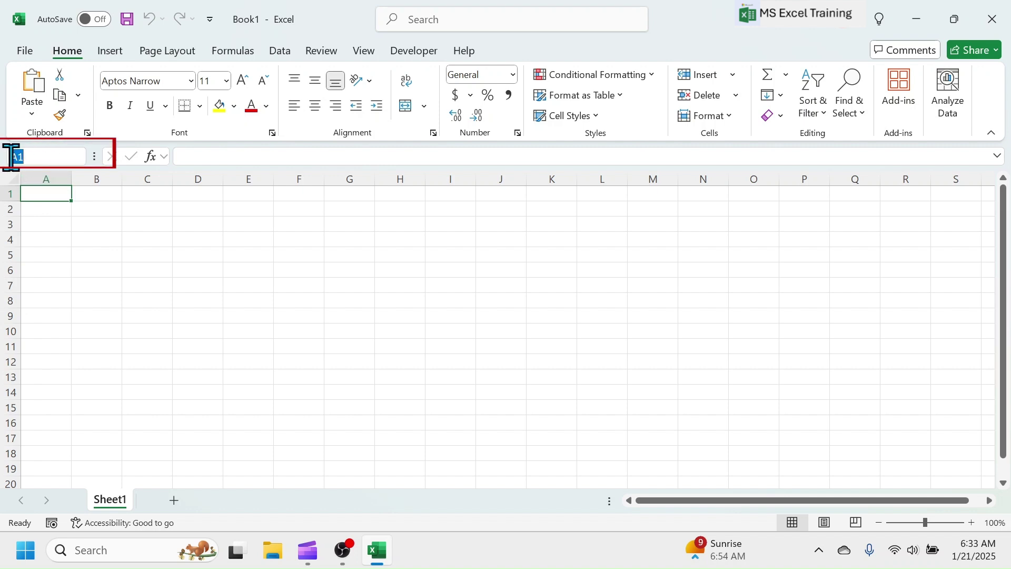
left_click(68, 156)
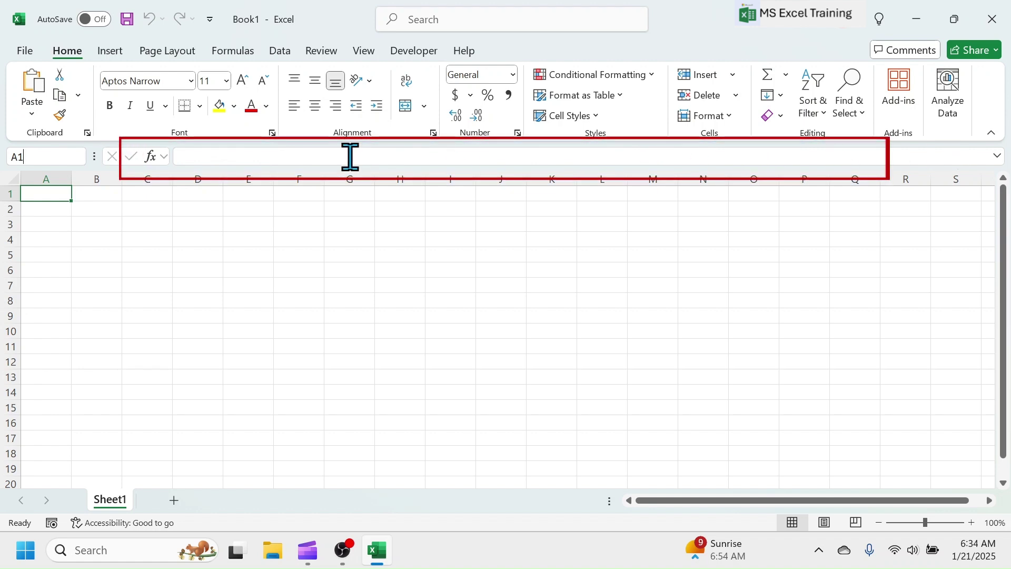
left_click(182, 157)
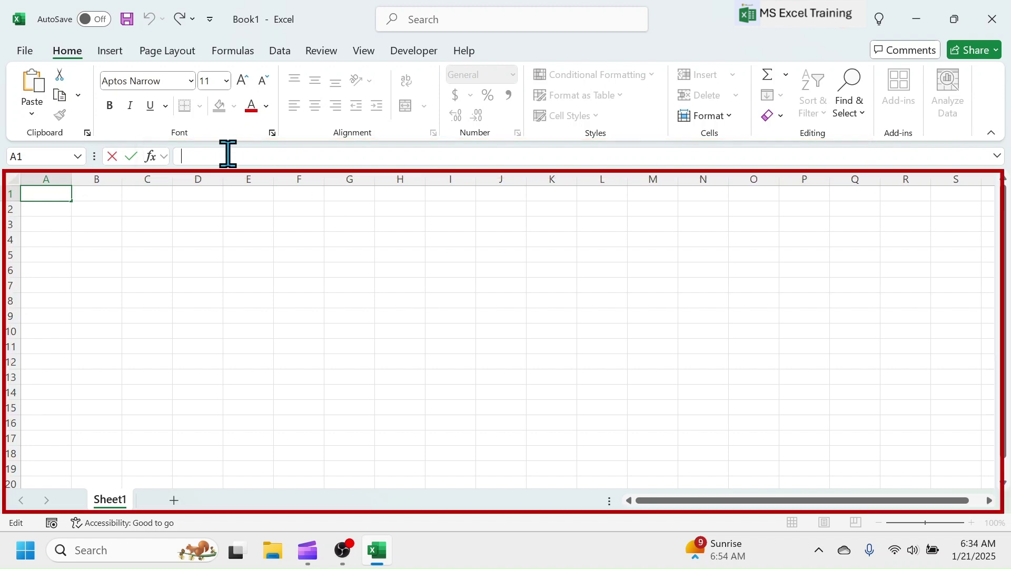
left_click(161, 242)
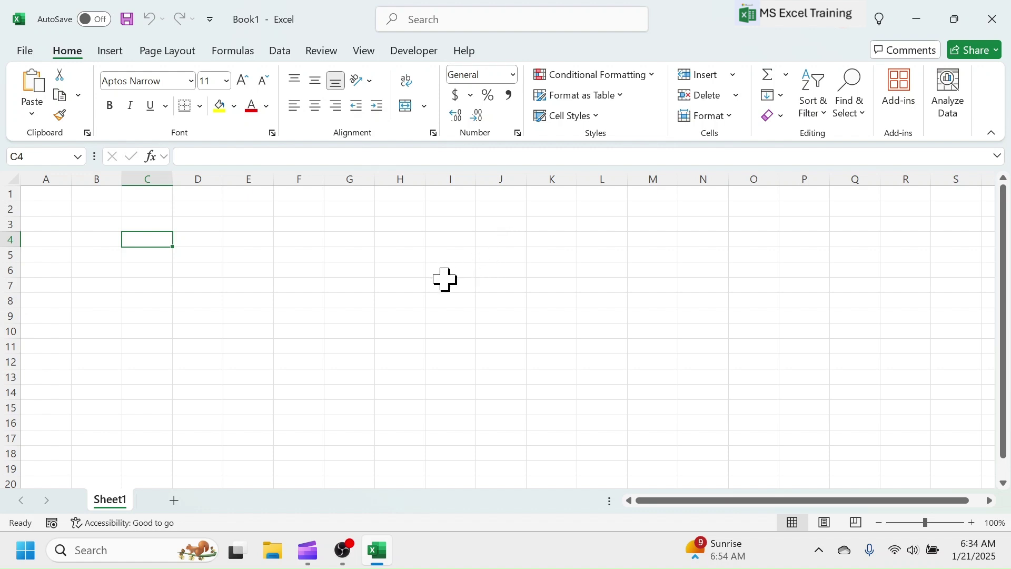
left_click(6, 194)
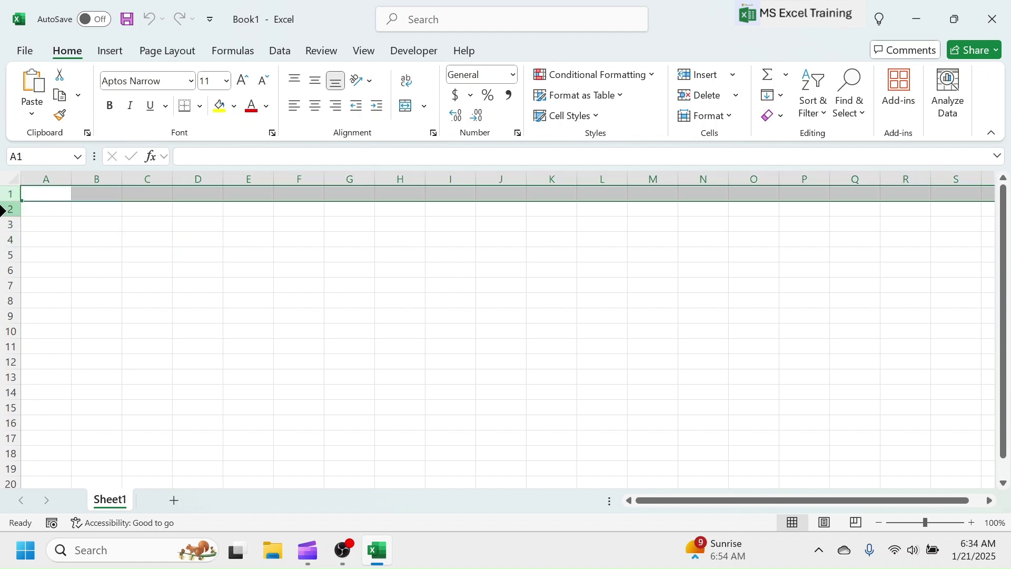
left_click(4, 210)
left_click(4, 225)
left_click(4, 239)
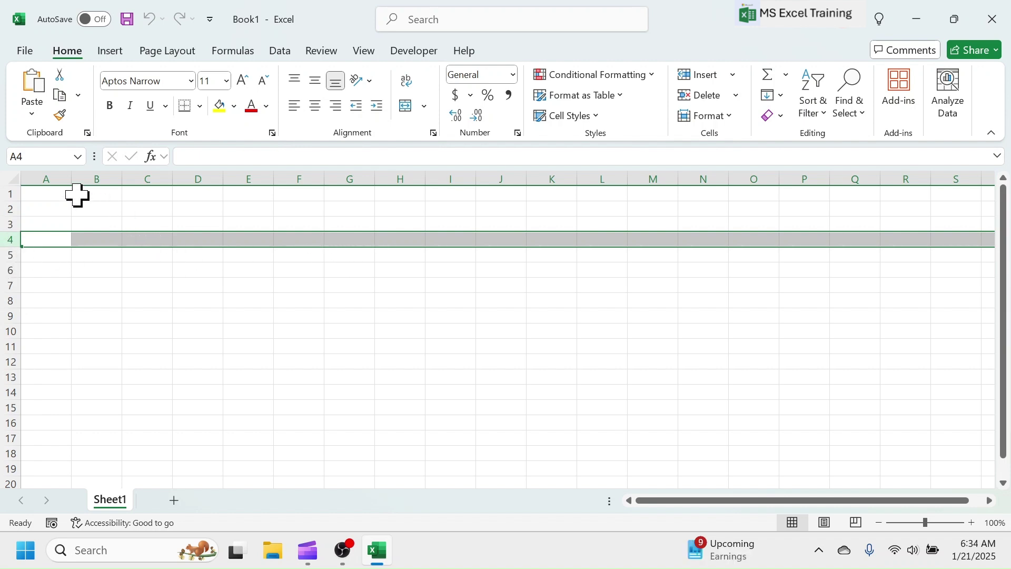
left_click(61, 172)
left_click(97, 174)
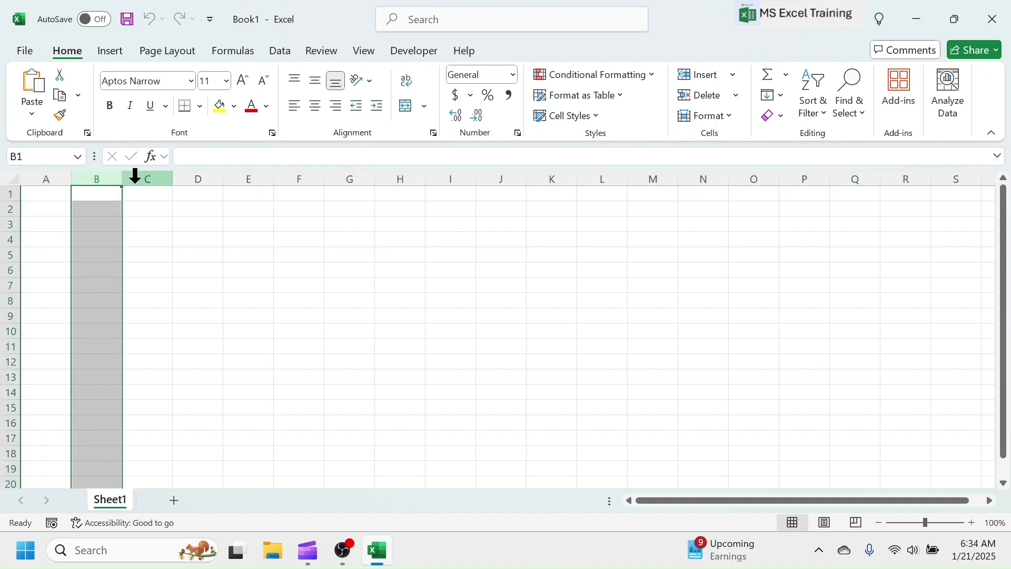
left_click(144, 175)
left_click(223, 176)
left_click(213, 174)
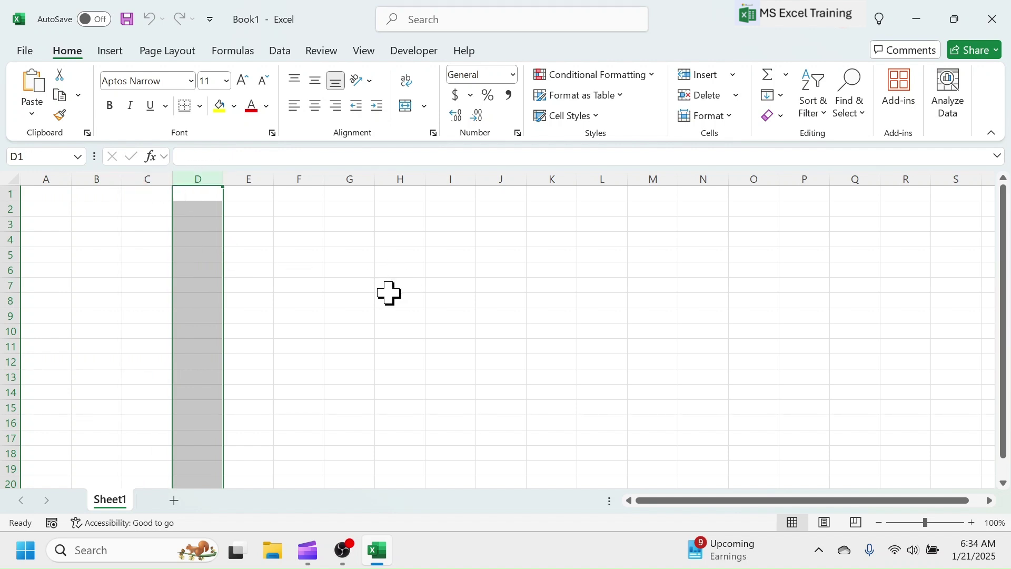
left_click(381, 274)
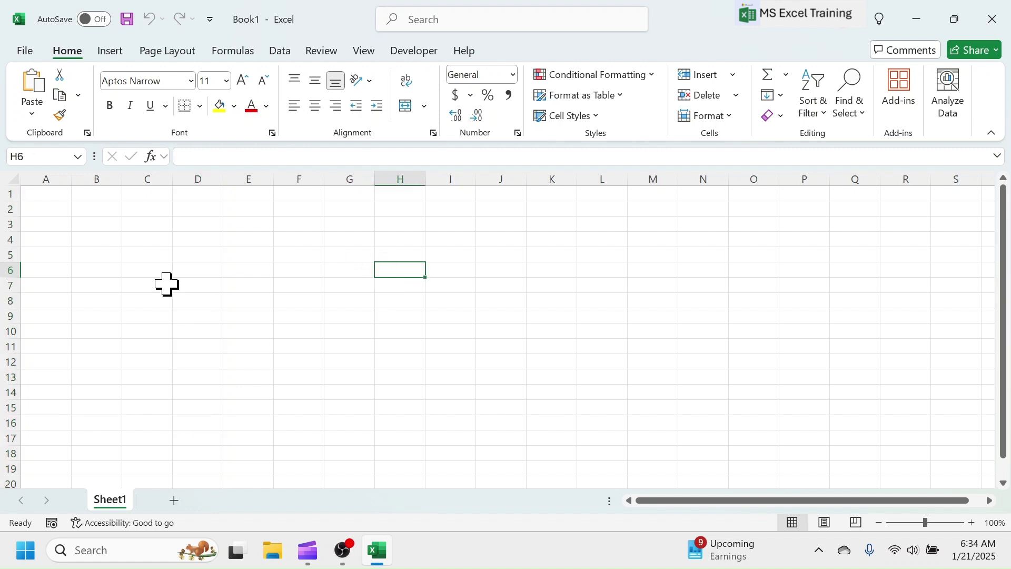
left_click(201, 253)
left_click(108, 316)
left_click(298, 346)
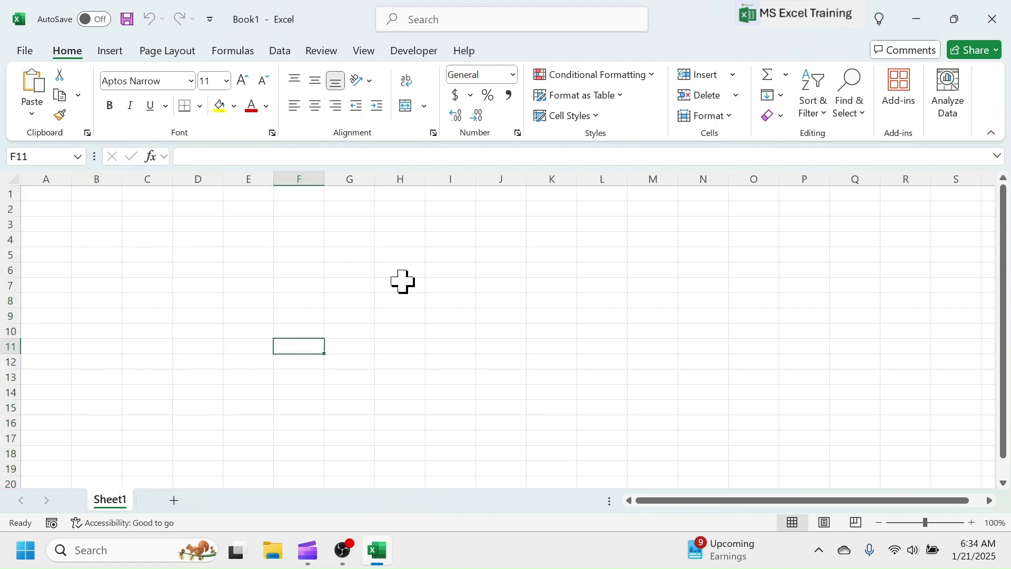
left_click(248, 257)
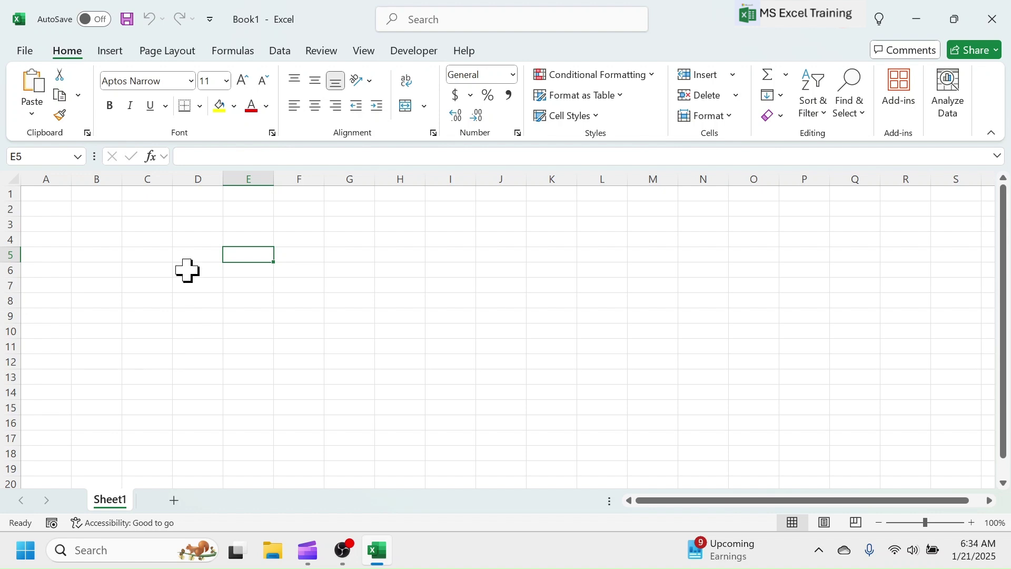
left_click(187, 270)
left_click(145, 279)
left_click(141, 332)
left_click(229, 331)
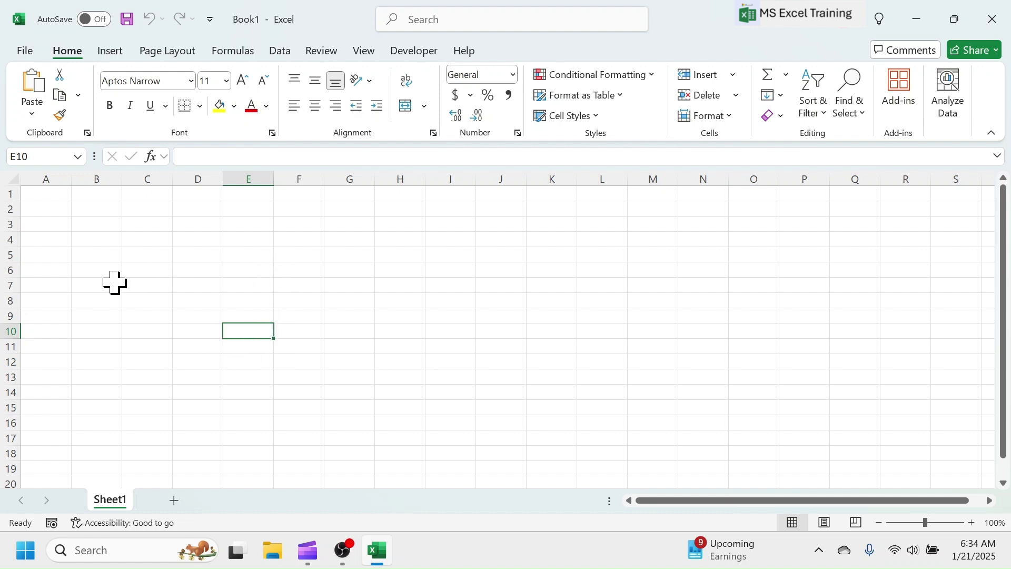
left_click(99, 288)
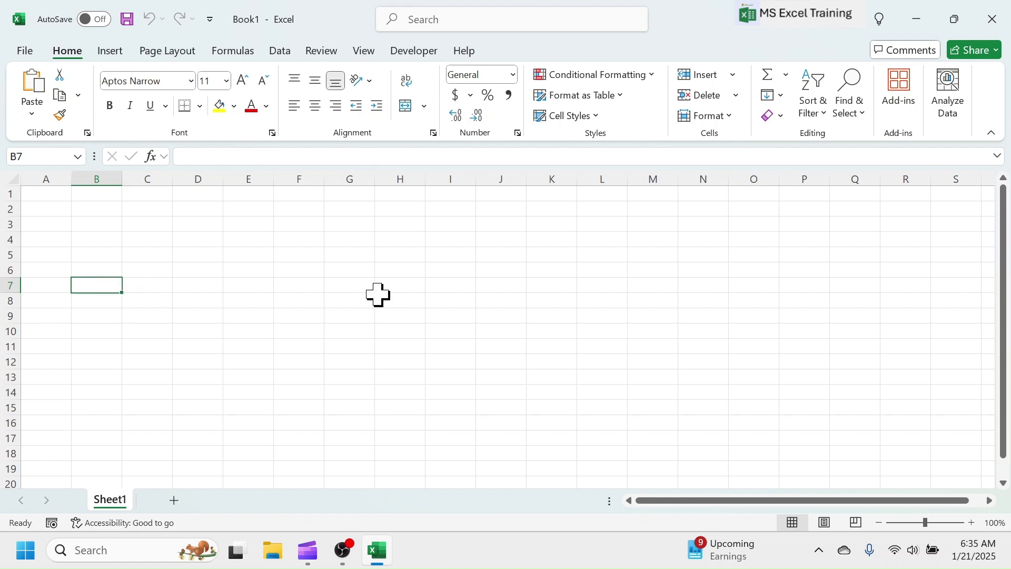
left_click(235, 270)
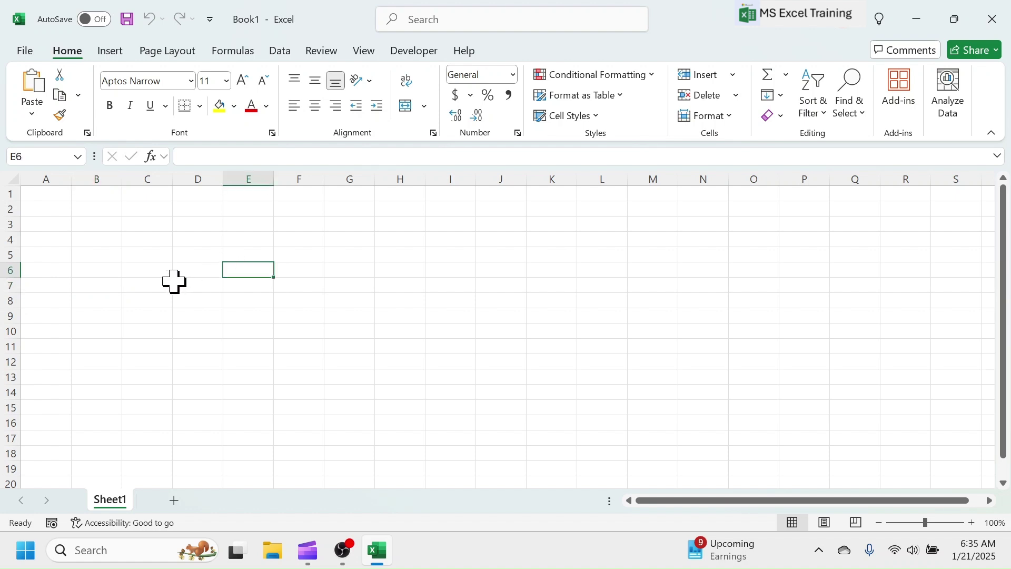
left_click(158, 237)
left_click(97, 315)
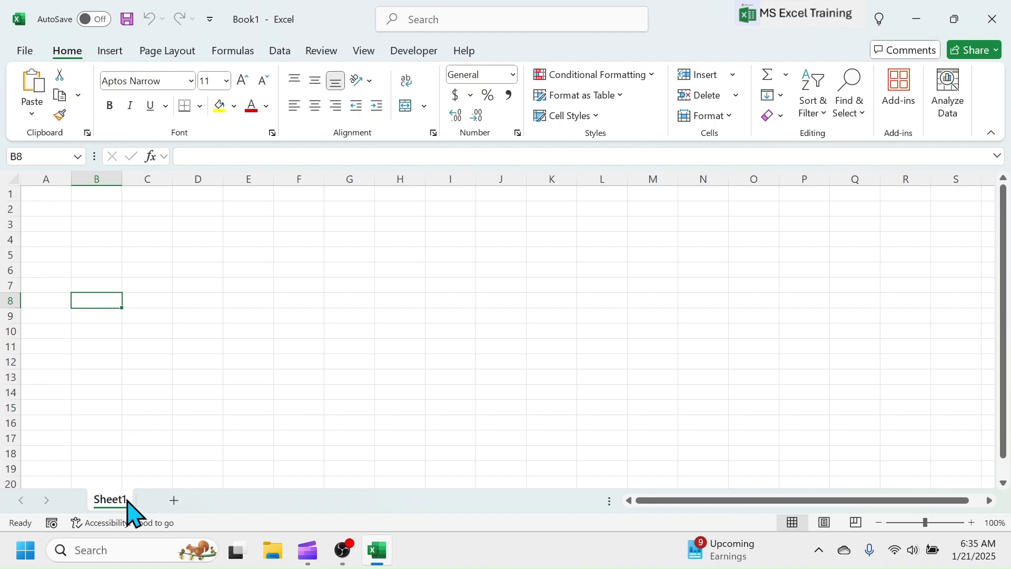
- Add Sheet2 and Sheet3 to the workbook, then drag the scrollbars across Sheet3
left_click(177, 501)
left_click(226, 501)
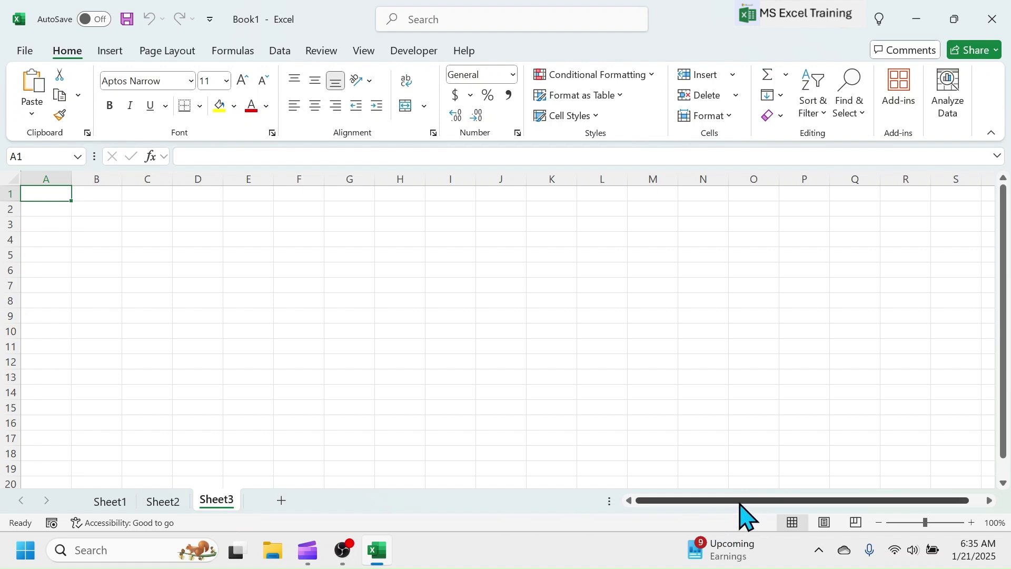
left_click_drag(737, 501, 813, 513)
left_click_drag(1009, 363, 1005, 318)
- Use the scrollbar arrows to move three columns right and a few rows down, then return to row 1
left_click(629, 501)
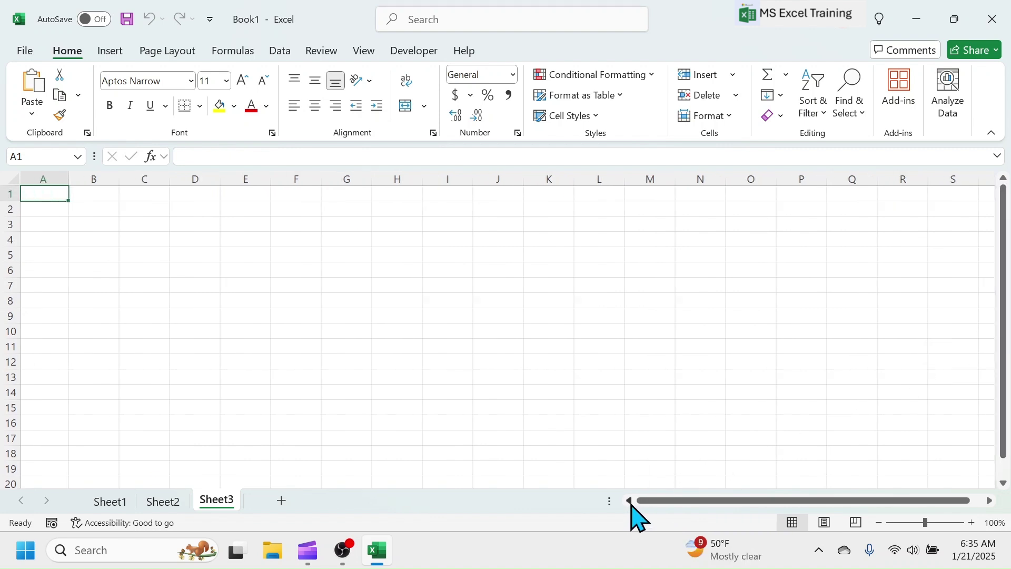
left_click(990, 501)
left_click(989, 502)
left_click(989, 501)
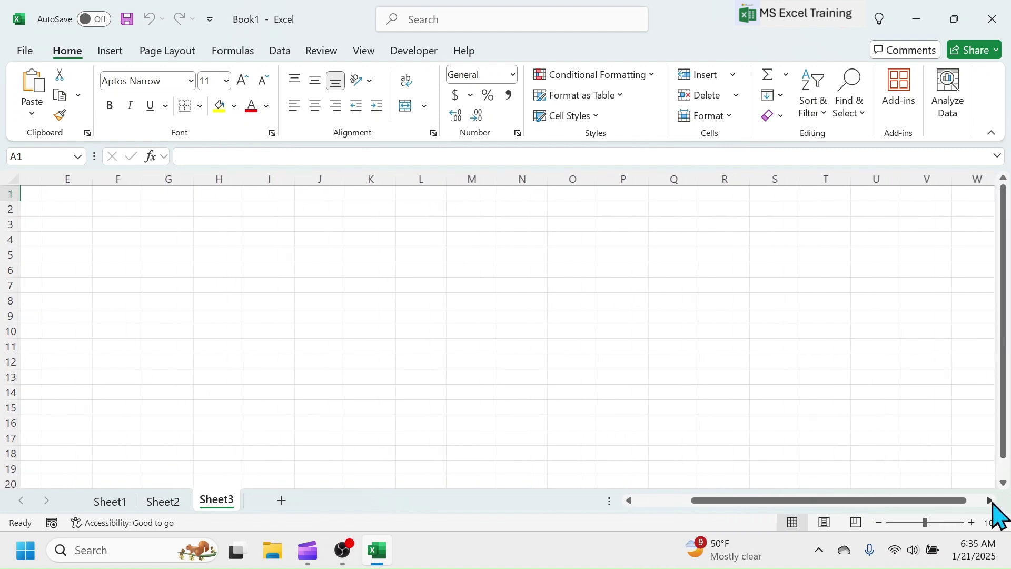
left_click(990, 502)
left_click(1002, 482)
left_click(1003, 482)
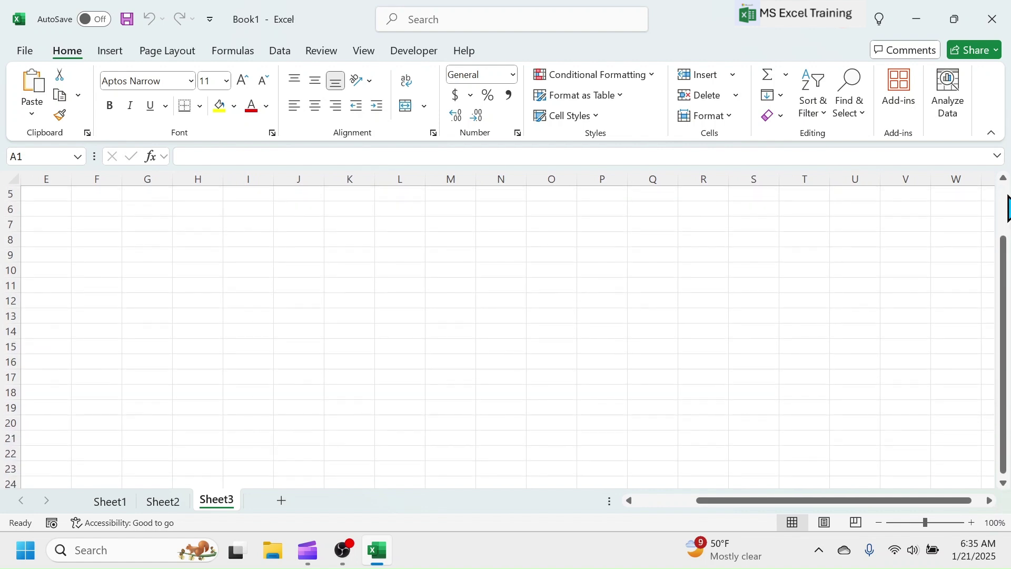
left_click(1003, 179)
left_click(1003, 180)
left_click(1003, 180)
left_click(1003, 180)
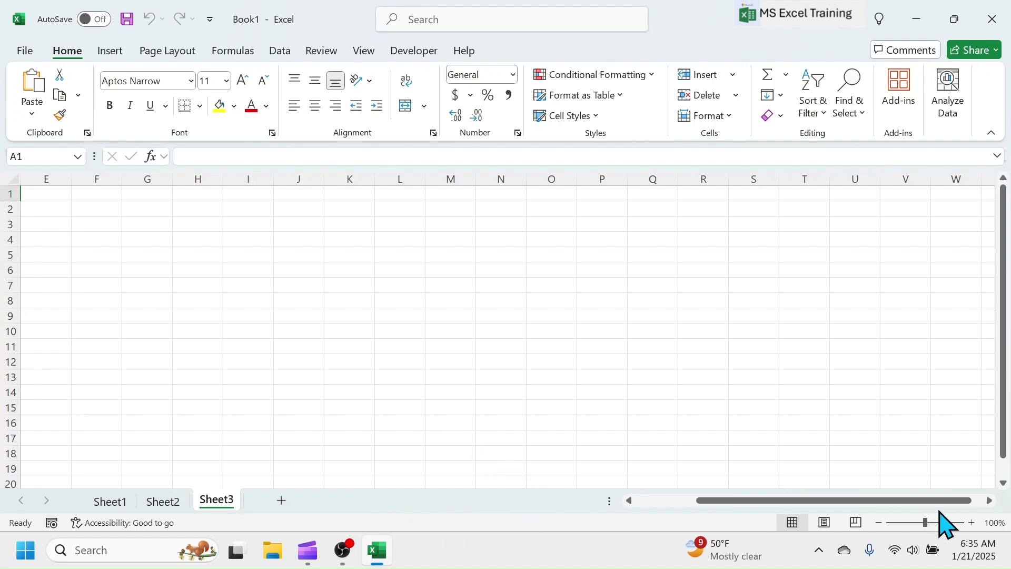
double_click(973, 522)
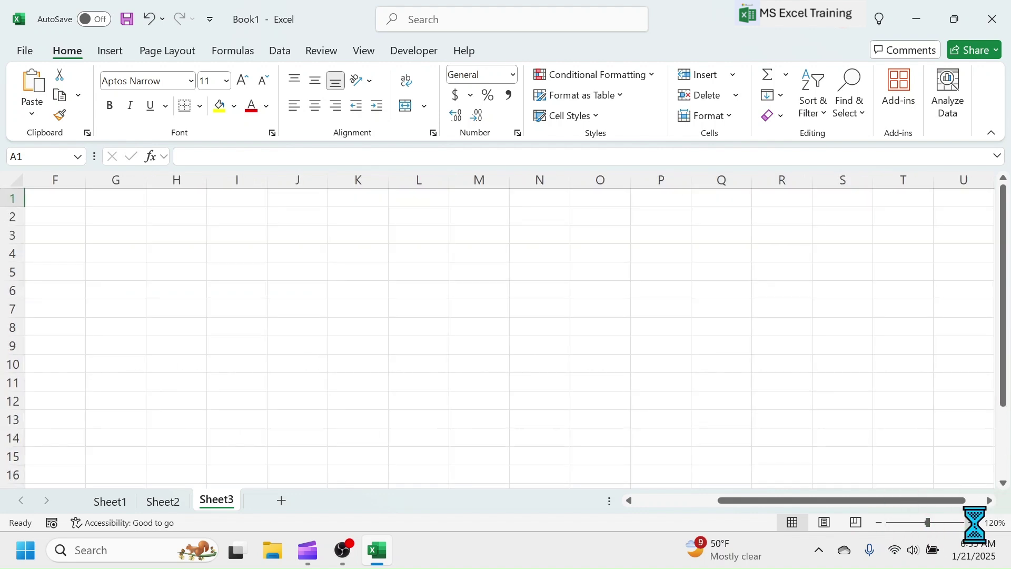
left_click(879, 522)
left_click(880, 522)
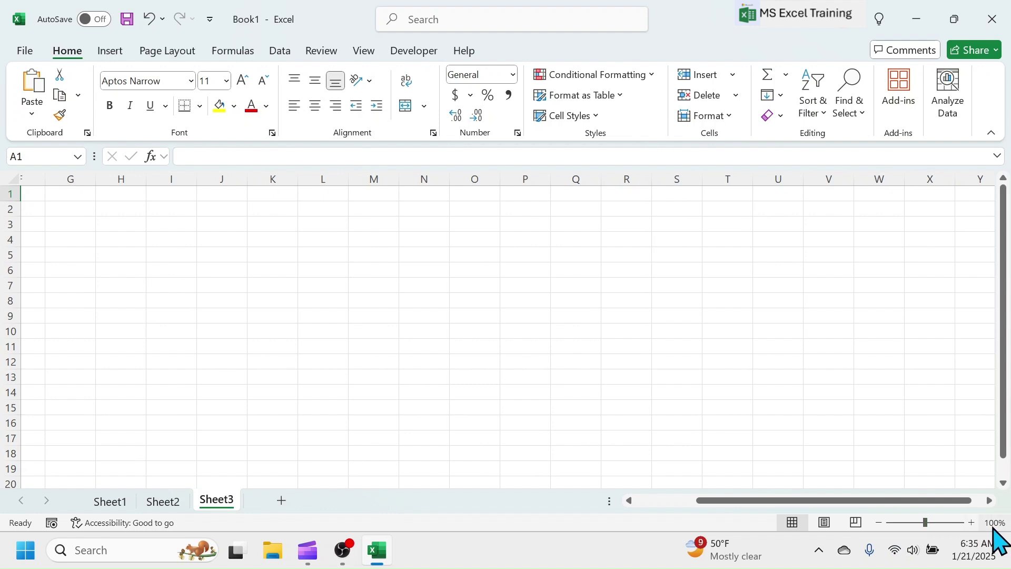
left_click(972, 522)
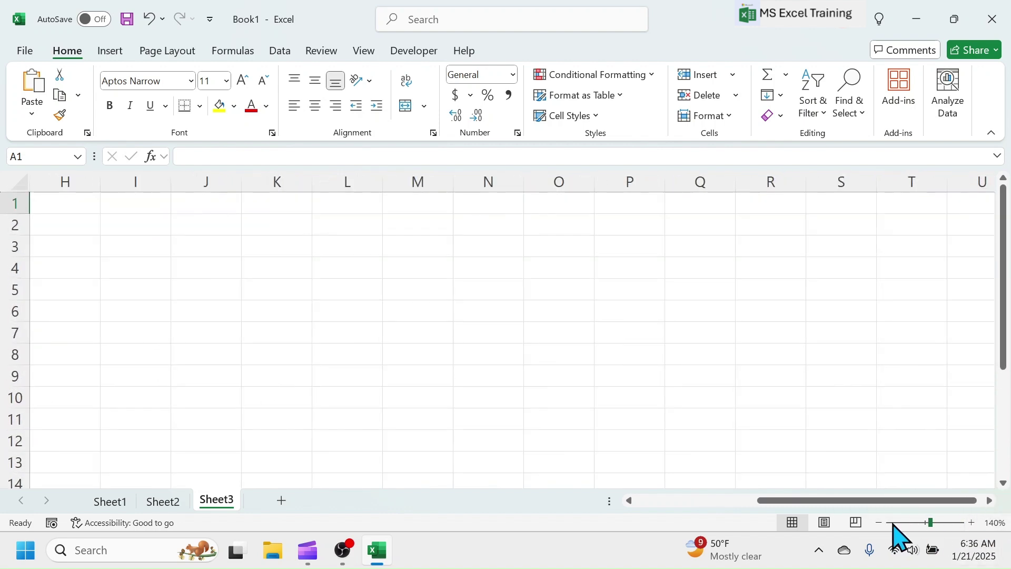
left_click(879, 522)
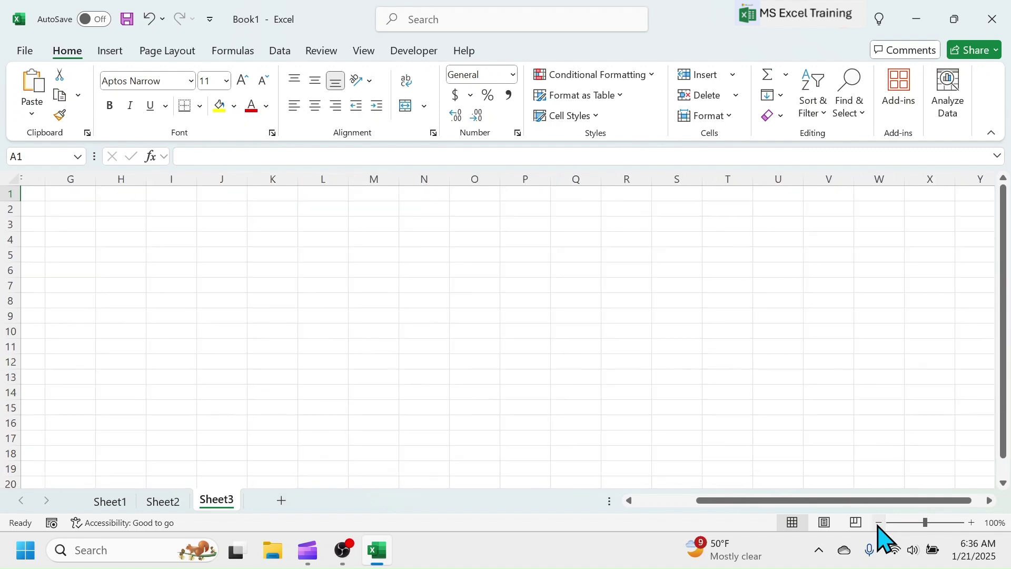